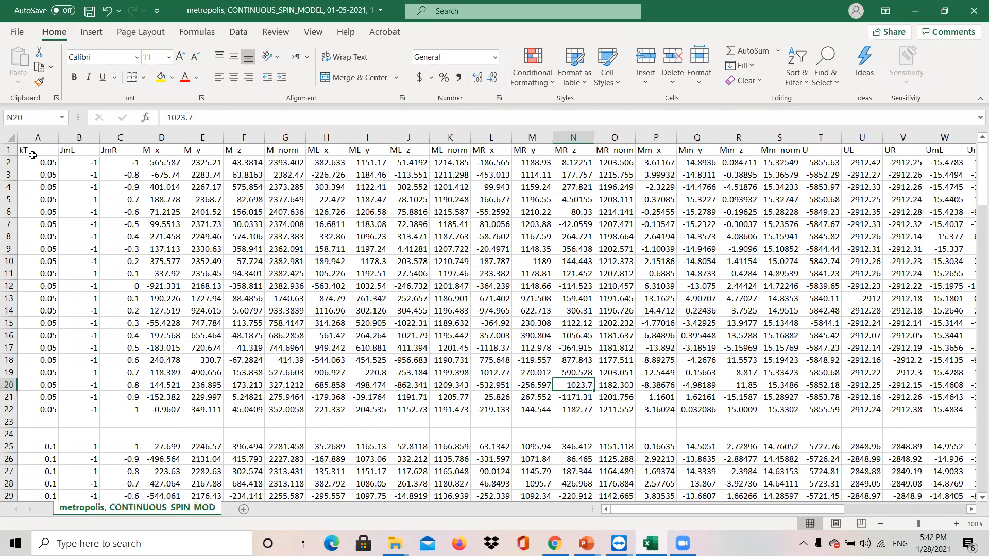
- Examine the kT, JmR, JmL and M_norm columns of the simulation data
left_click(26, 133)
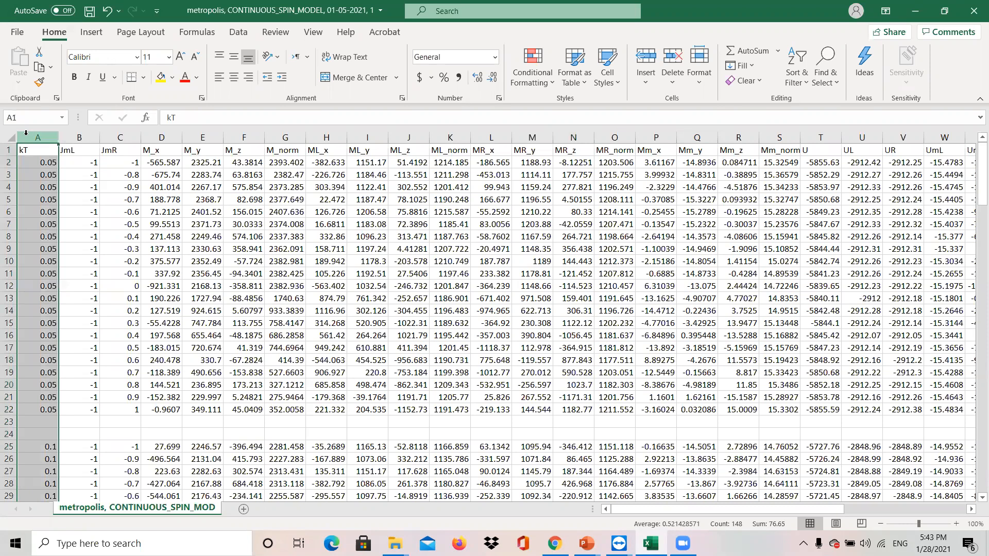
left_click(114, 137)
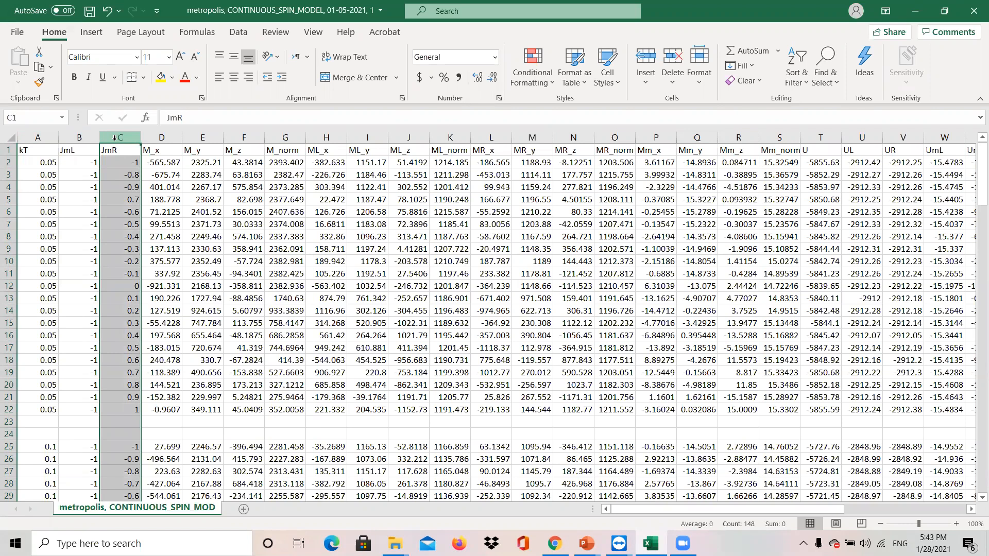
left_click(23, 138)
left_click_drag(104, 138, 104, 138)
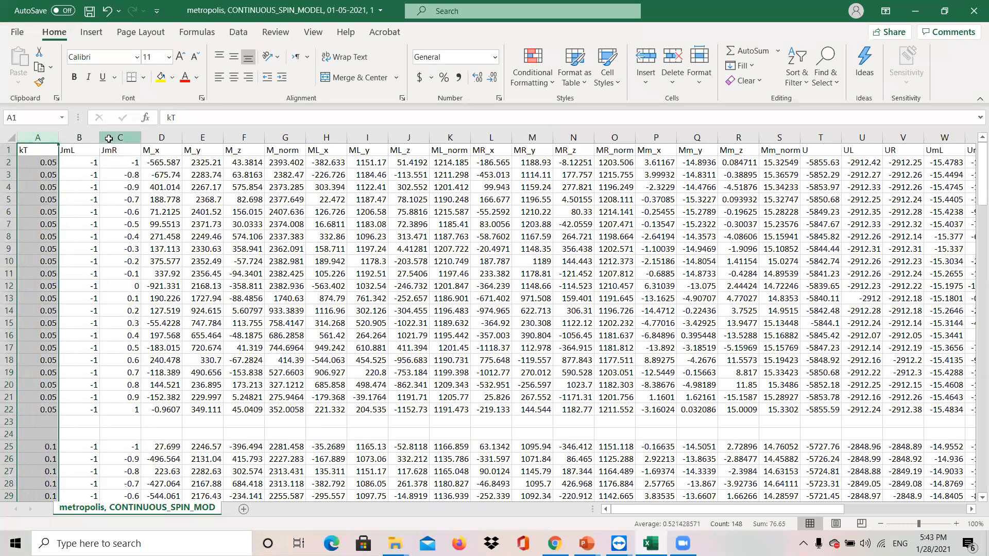
left_click(113, 137)
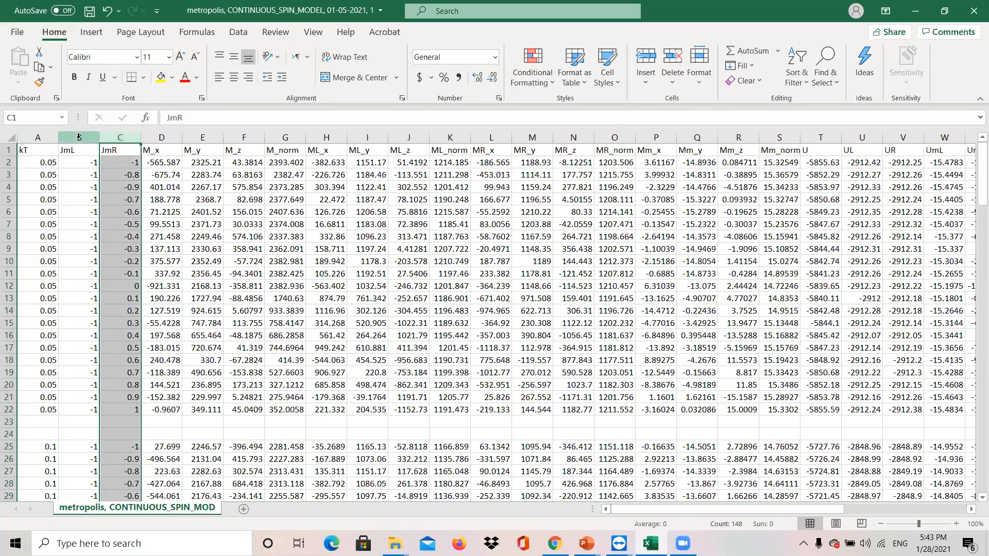
left_click(79, 137)
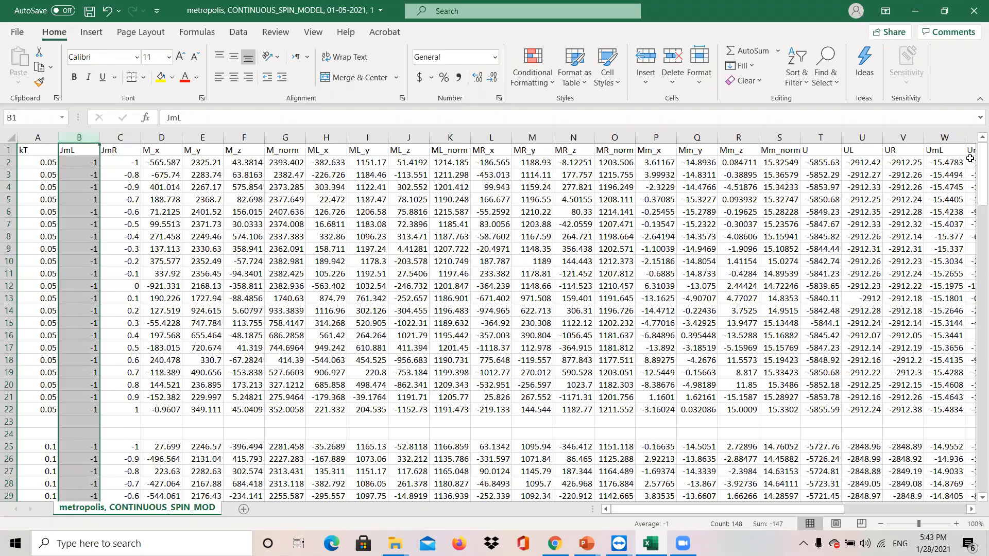
mouse_move(973, 167)
left_mouse_down()
mouse_move(973, 464)
mouse_move(973, 155)
left_mouse_up()
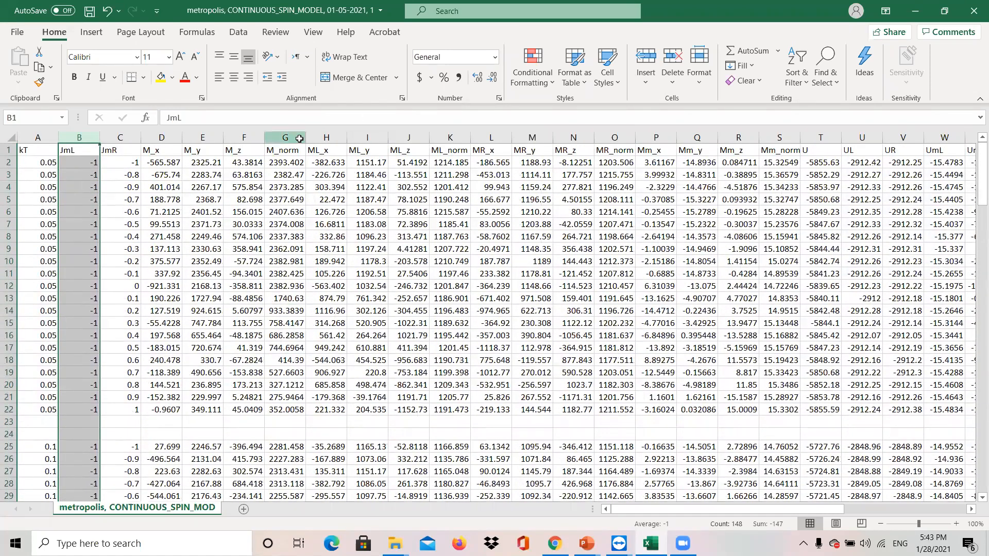
left_click(299, 137)
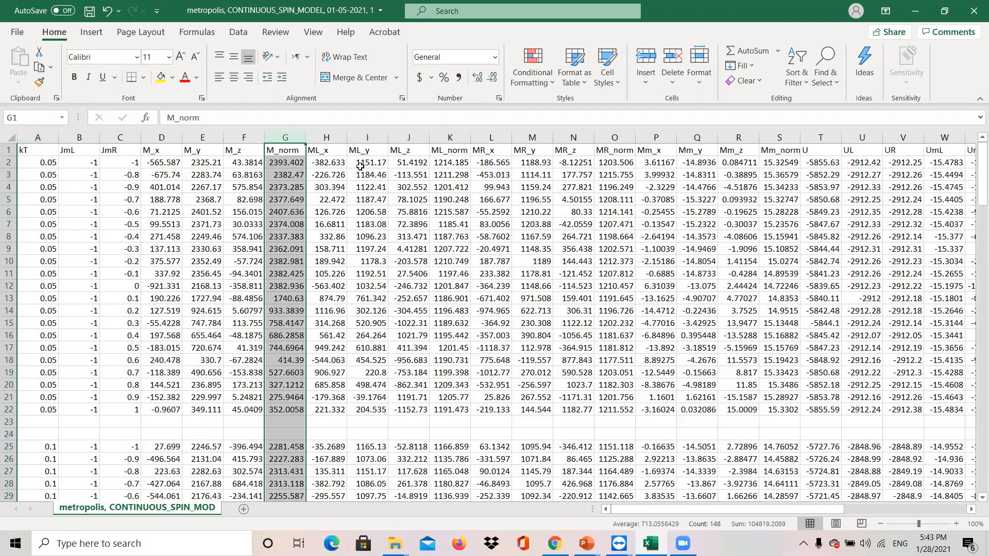
- Try to plot the whole kT, JmR and M_norm columns together as a Contour surface chart placed over the data
left_click(34, 138)
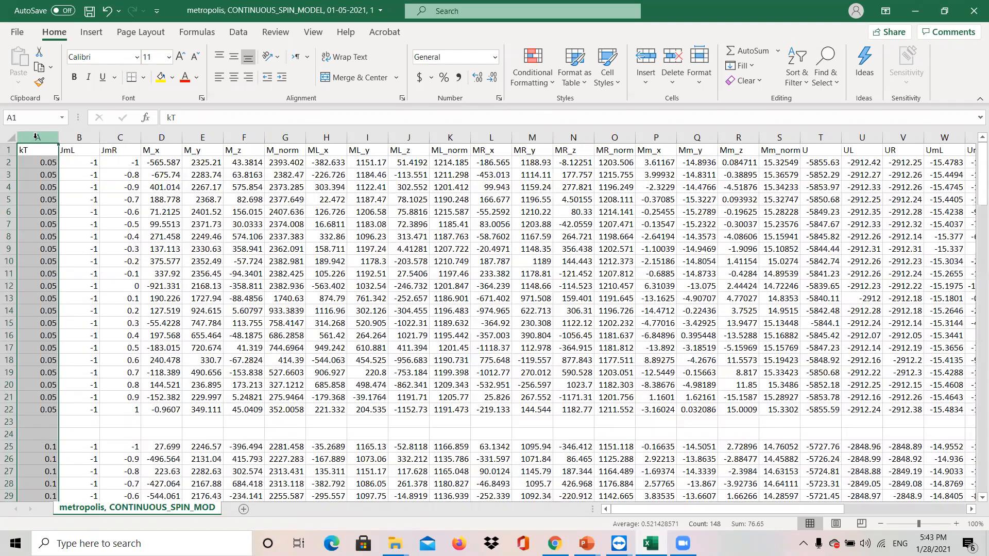
left_click(126, 135, "ctrl")
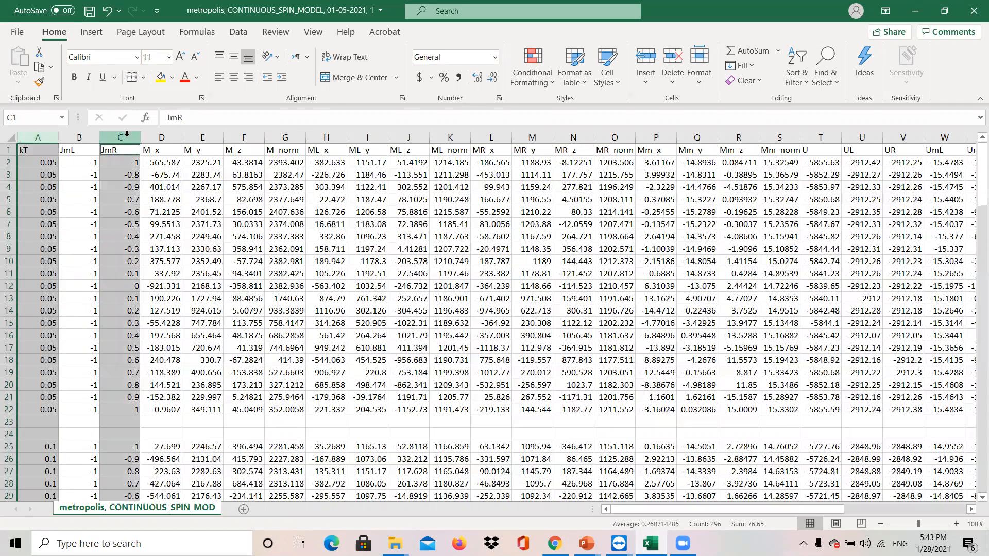
left_click(289, 138, "ctrl")
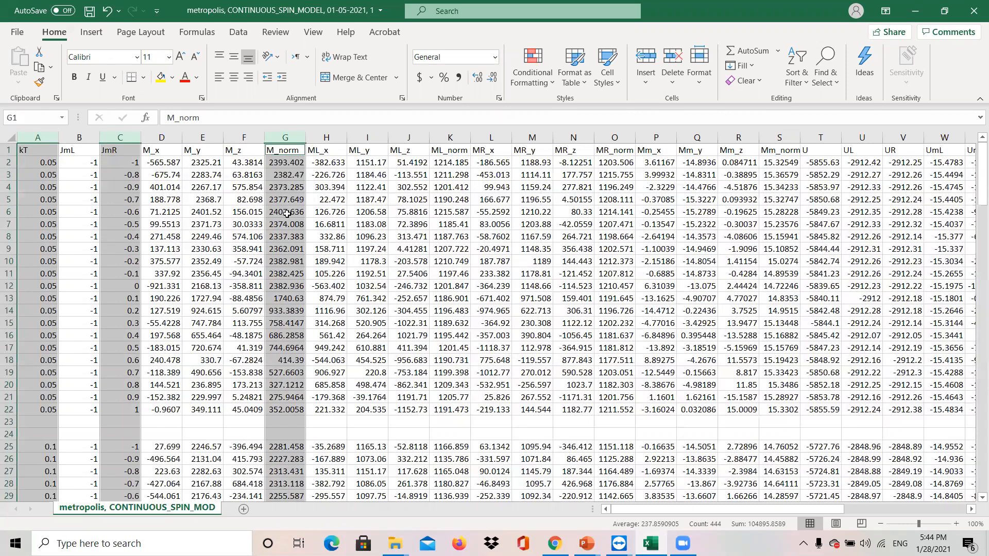
left_click(100, 35)
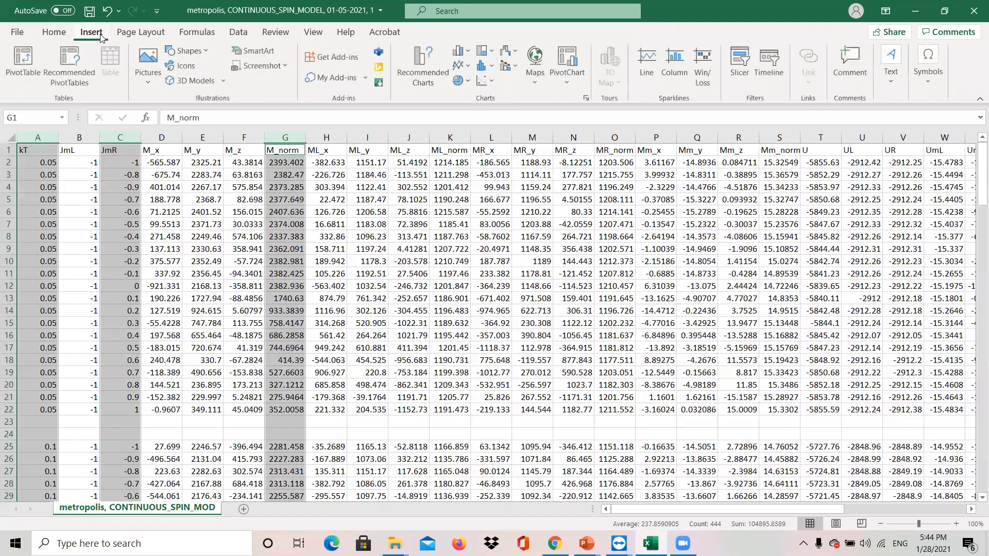
left_click(427, 66)
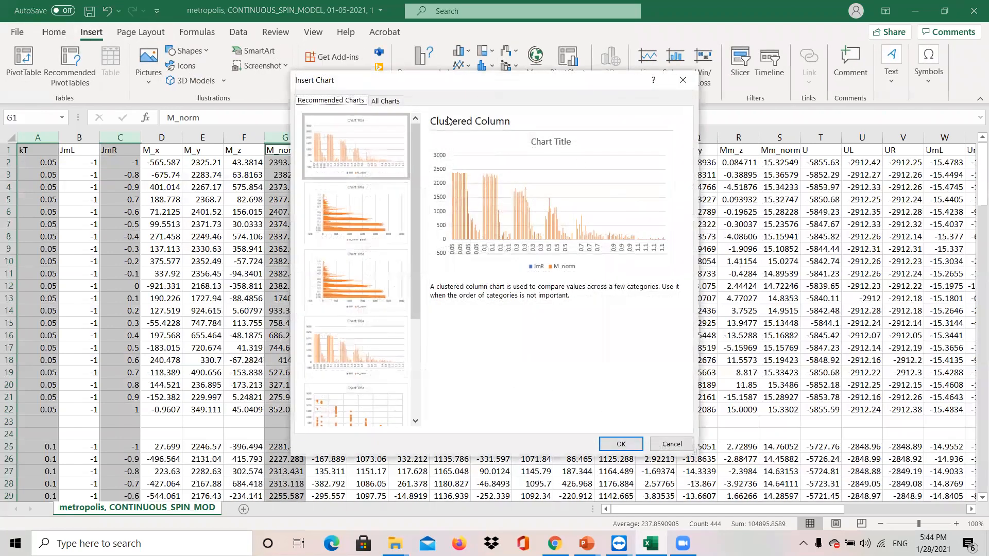
left_click(385, 100)
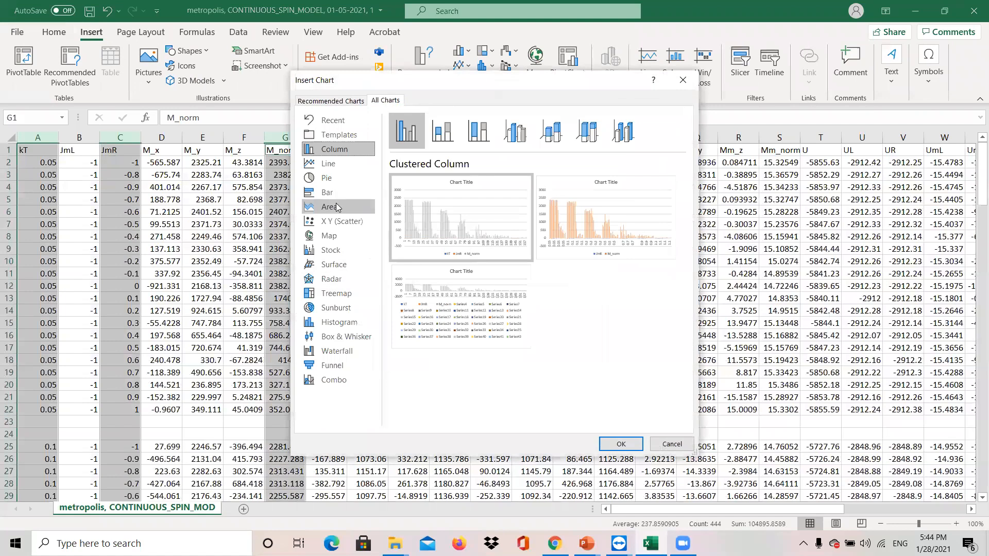
left_click(344, 266)
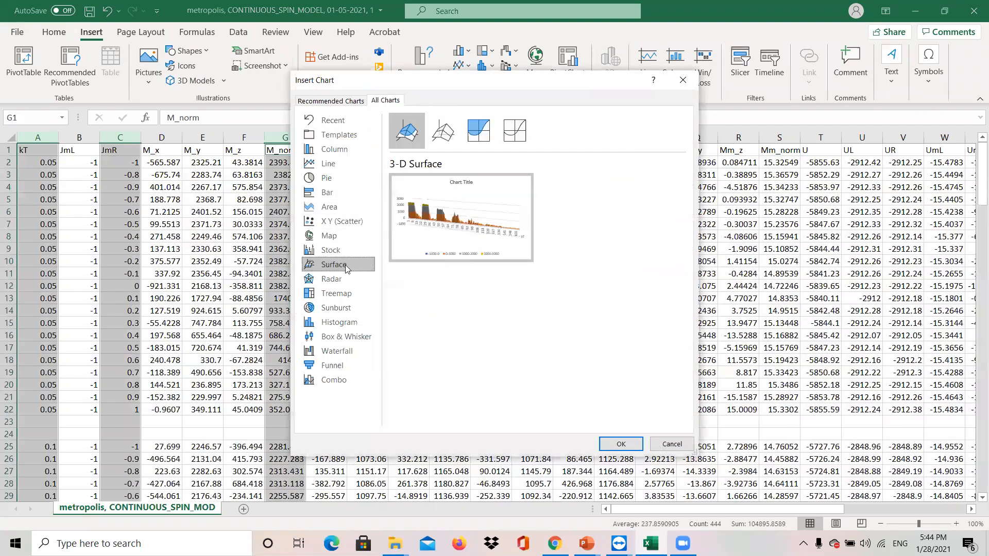
left_click(475, 138)
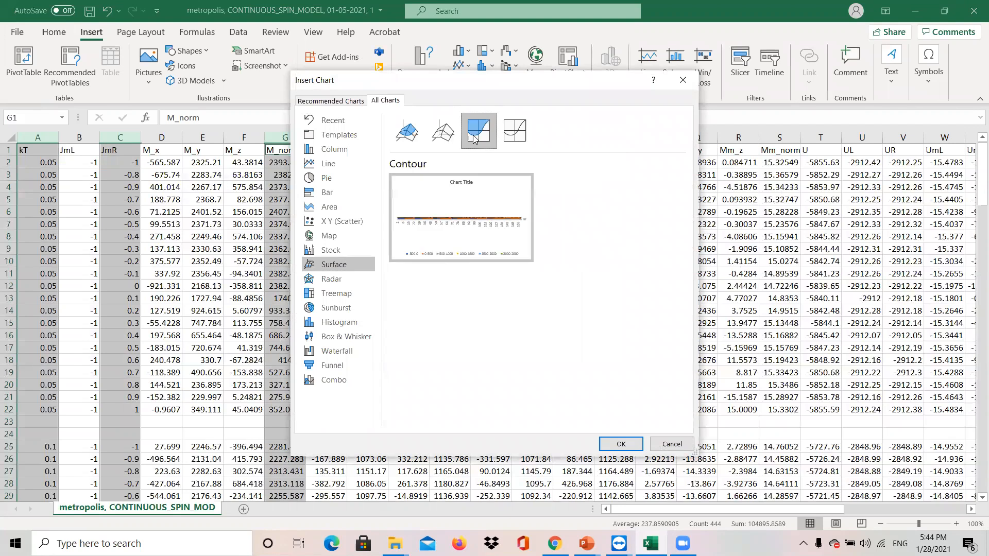
left_click(621, 444)
left_click_drag(608, 236, 630, 193)
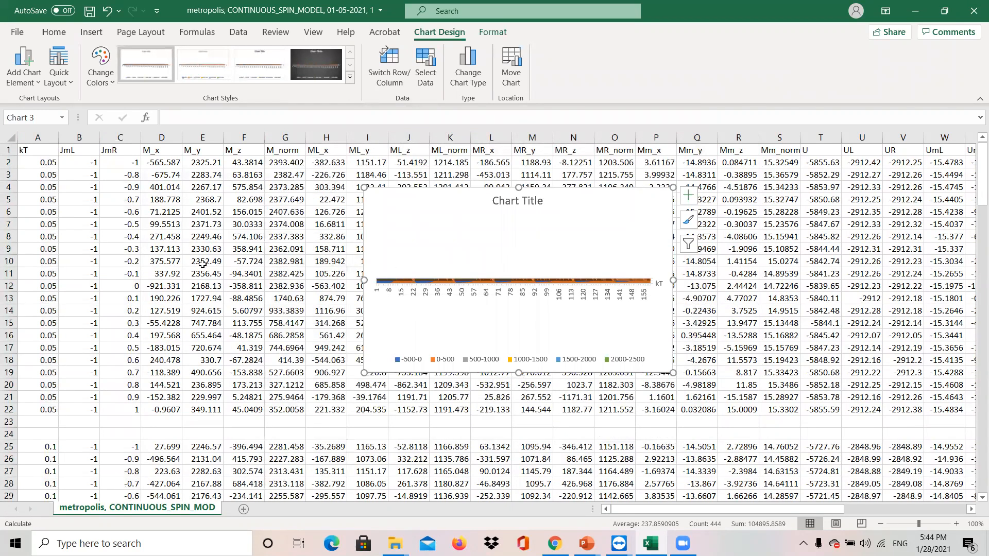
- Examine the kT and JmR values in the first data block, rows 2 to 22
left_click(34, 163)
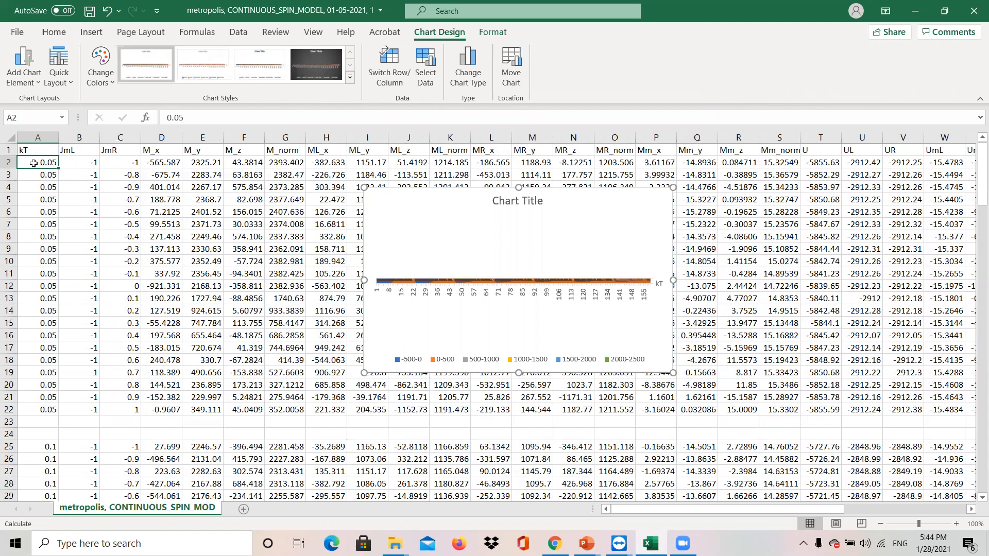
left_click_drag(33, 163, 44, 406)
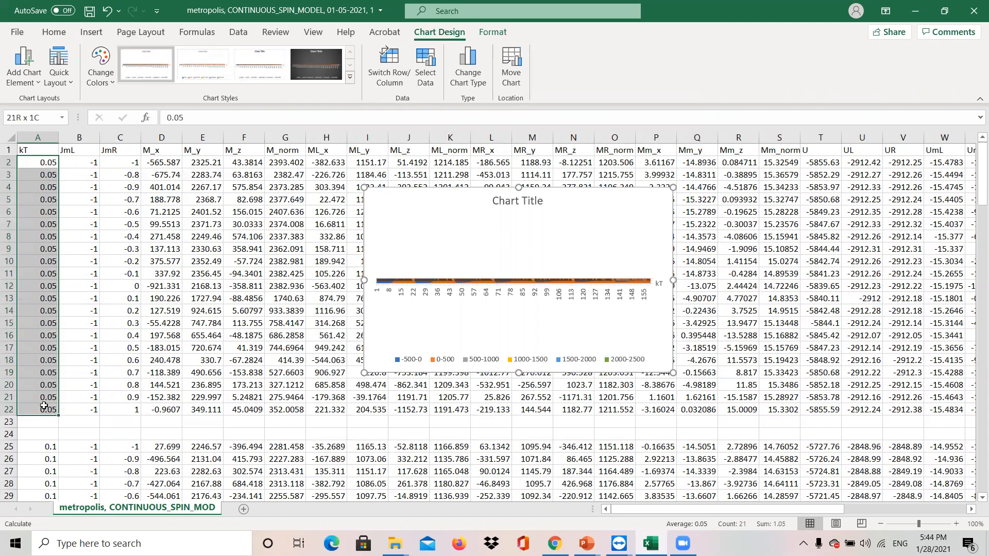
left_click_drag(45, 406, 44, 407)
scroll(80, 304, "down", 5)
left_click_drag(34, 262, 35, 484)
scroll(36, 483, "up", 5)
left_click_drag(38, 161, 34, 410)
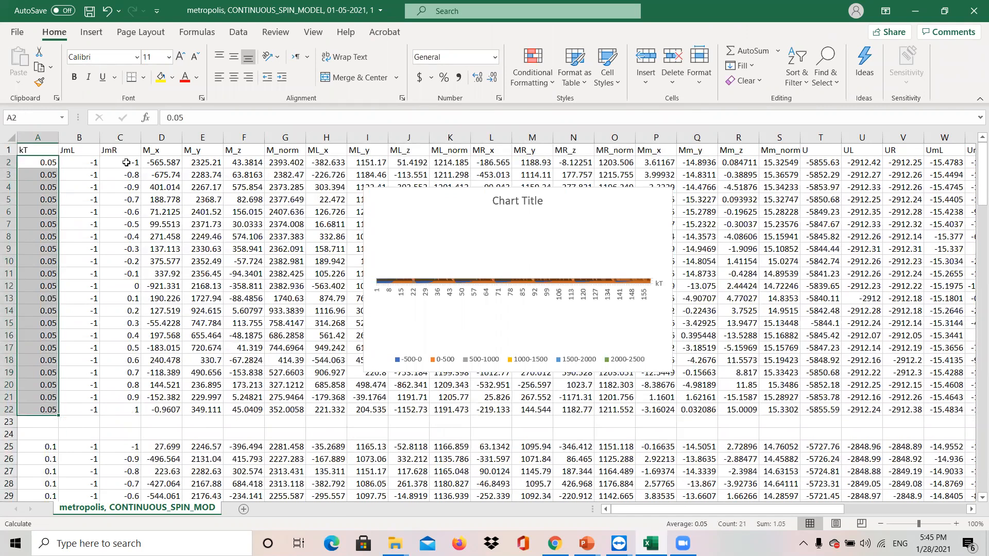
left_click_drag(126, 163, 126, 406)
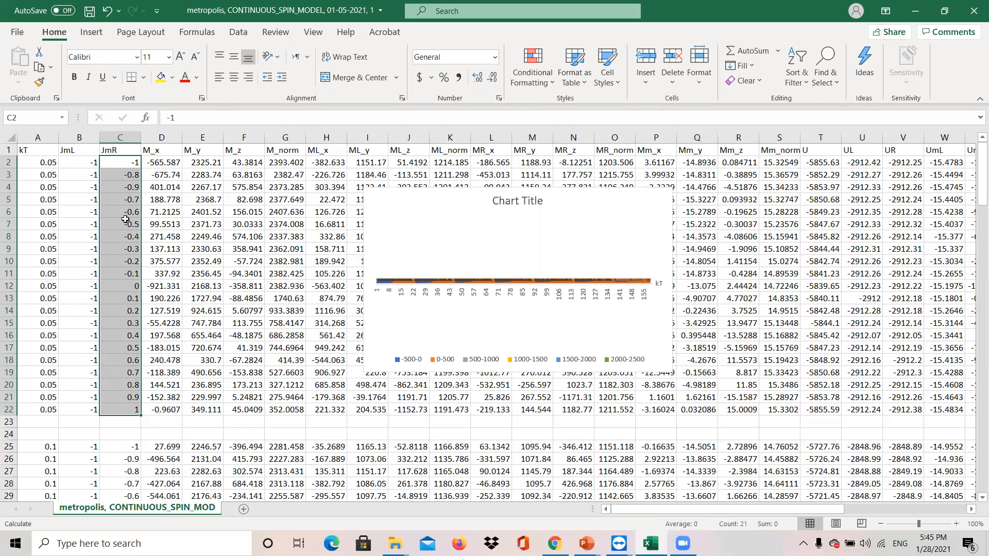
left_click_drag(50, 161, 22, 411)
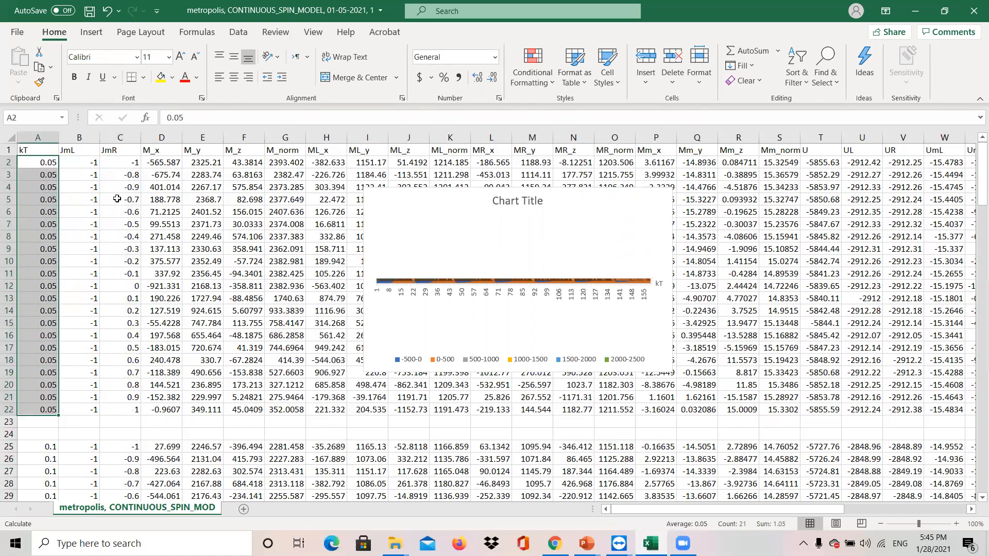
left_click_drag(135, 163, 104, 409)
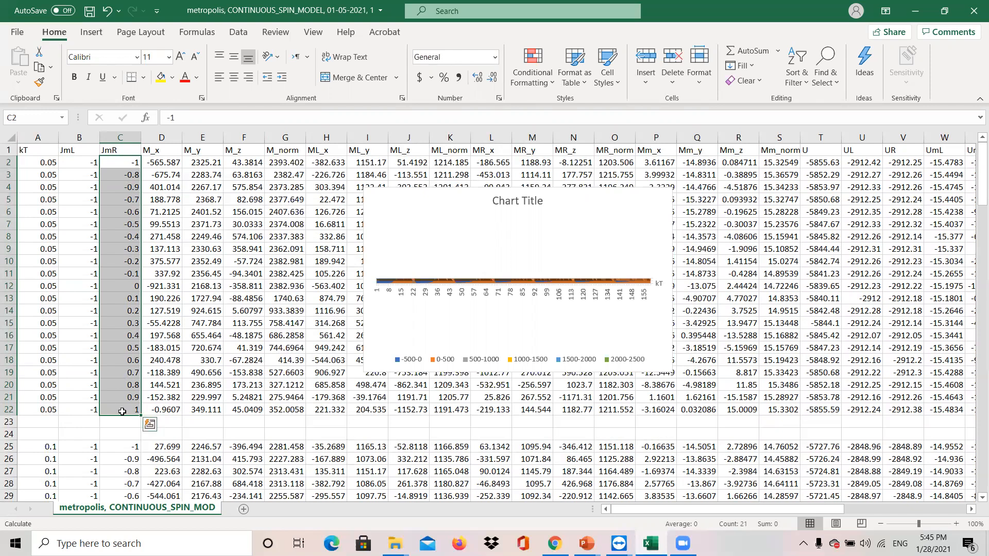
- Compare with the kT and JmR values in the second data block, rows 25 to 45
left_click(39, 183)
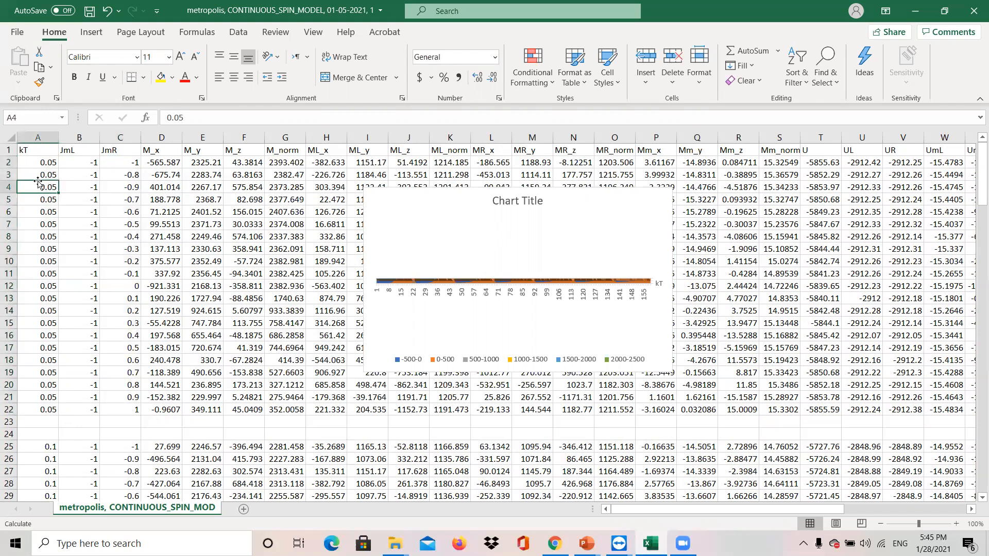
scroll(84, 315, "down", 7)
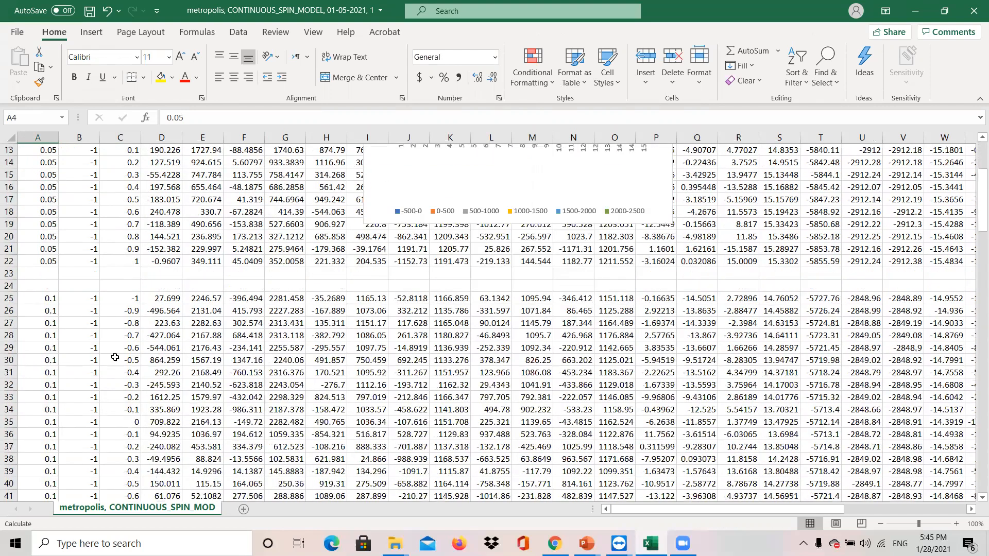
left_click_drag(32, 186, 28, 430)
left_click_drag(111, 189, 120, 440)
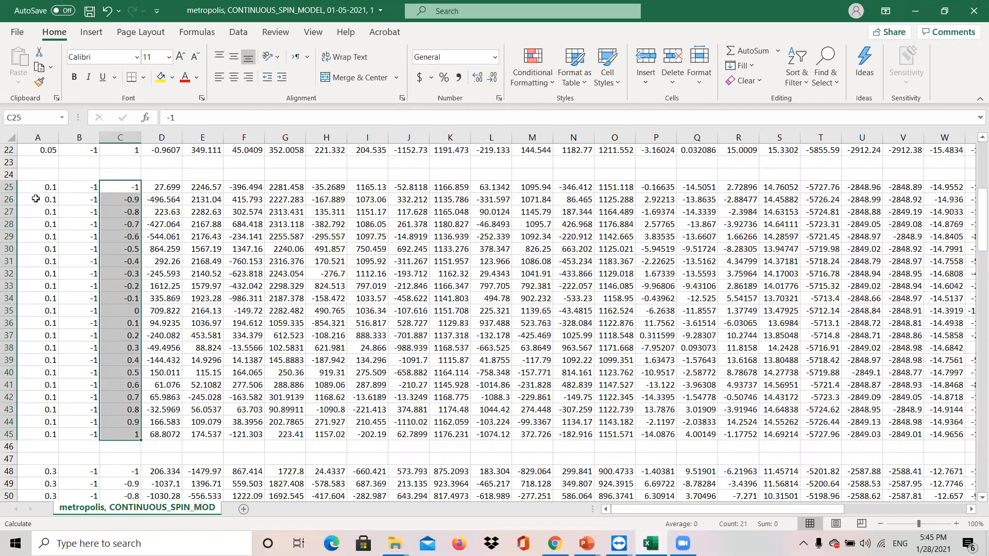
scroll(464, 242, "up", 5)
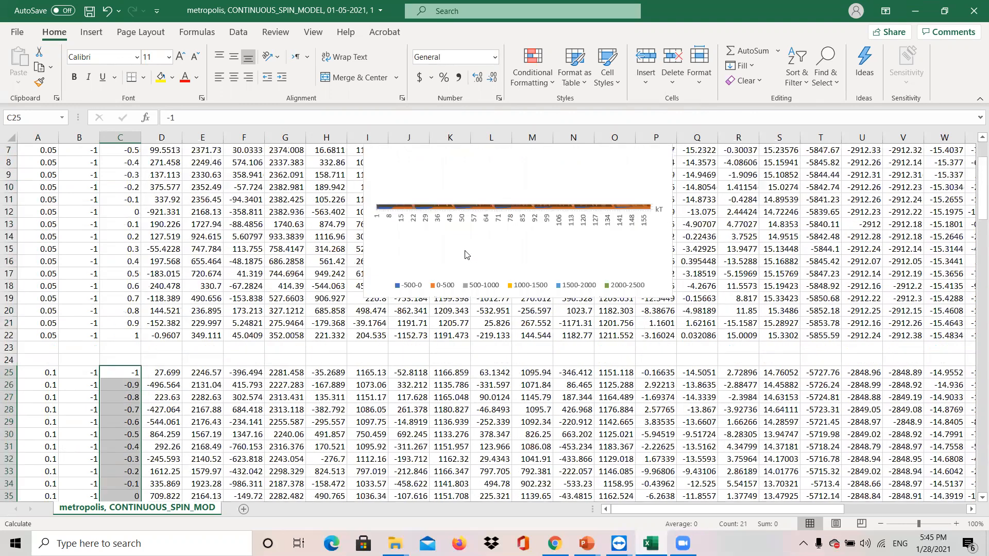
scroll(622, 340, "up", 2)
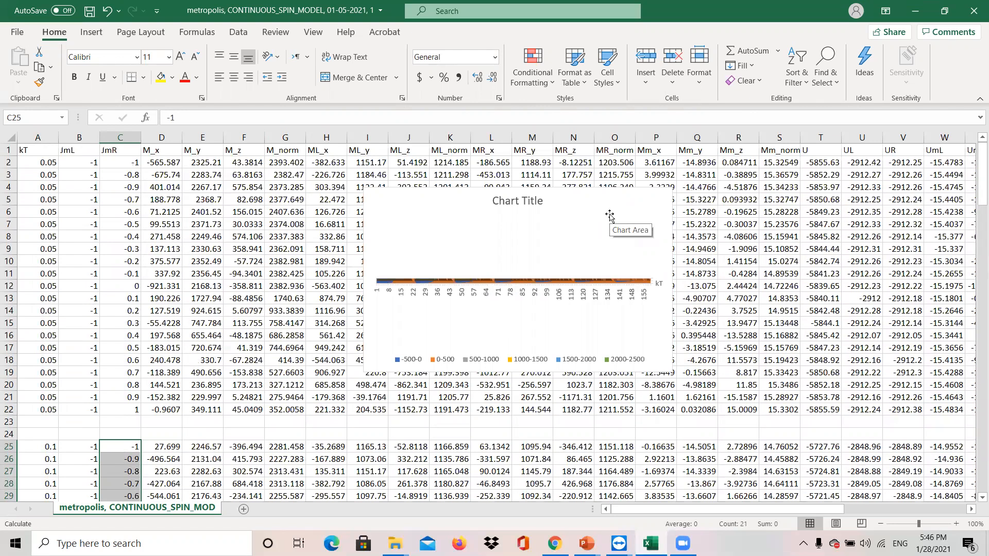
- Delete the contour chart from the data sheet
left_click(610, 216)
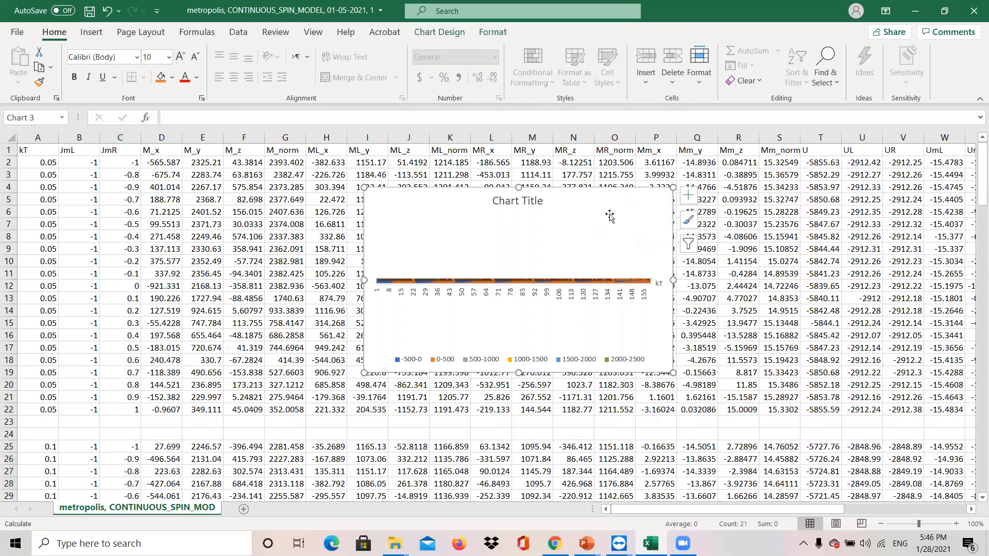
key("Delete")
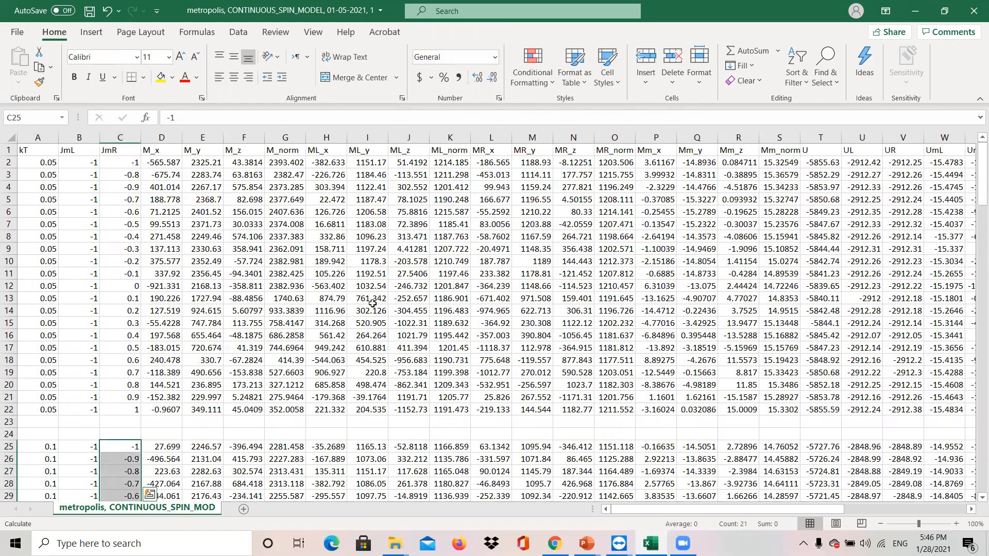
- Add a new worksheet and return to it with the JmR values C2:C22 copied from the data sheet
left_click(244, 509)
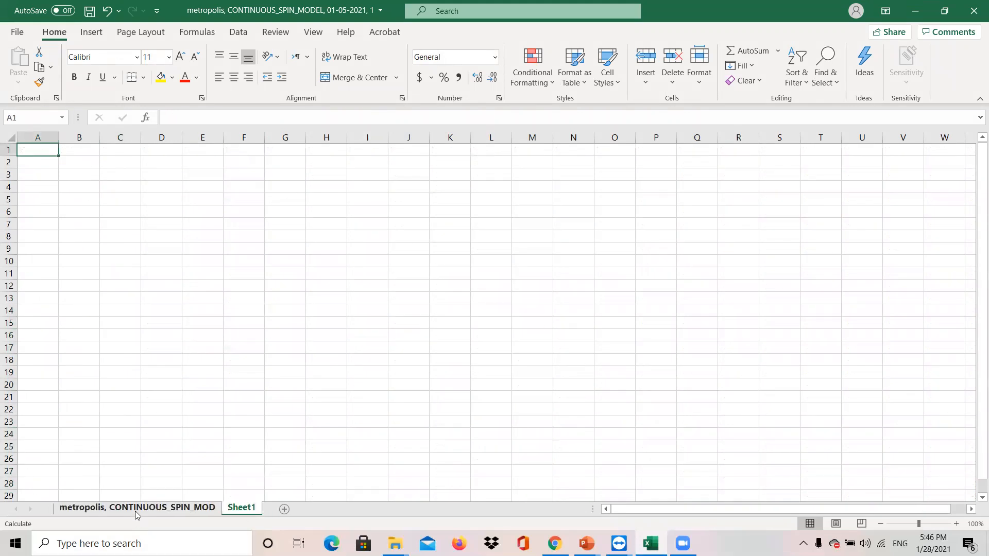
left_click(160, 509)
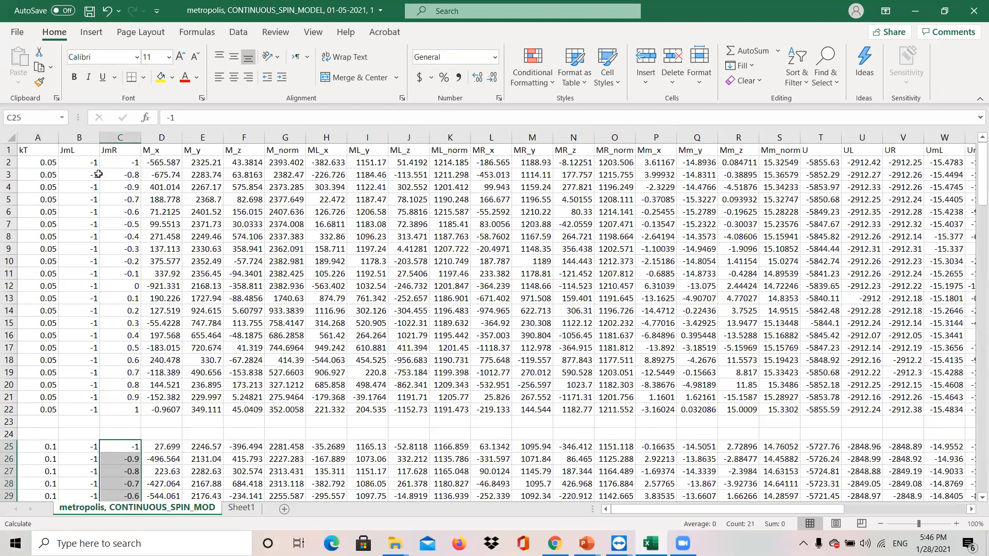
left_click_drag(126, 163, 129, 409)
right_click(122, 212)
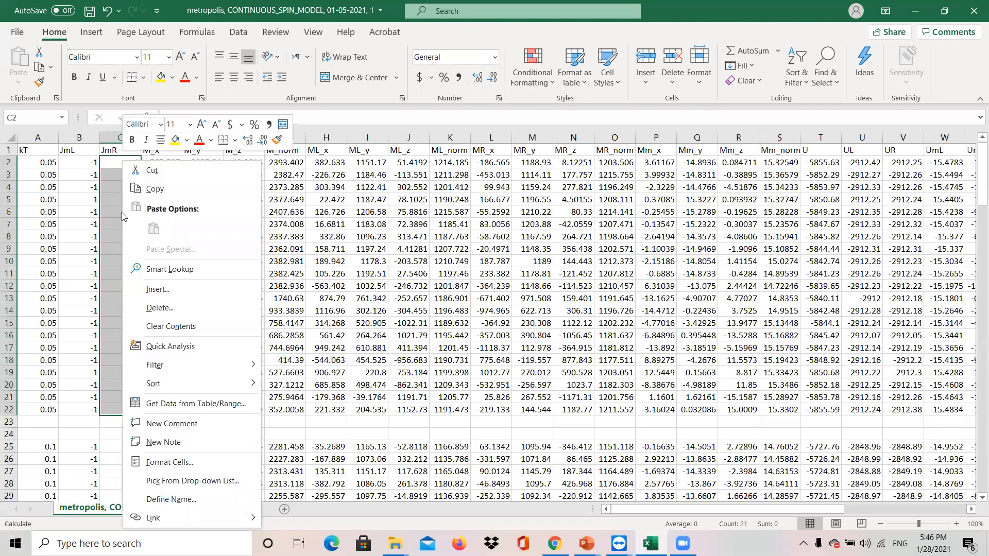
left_click(146, 191)
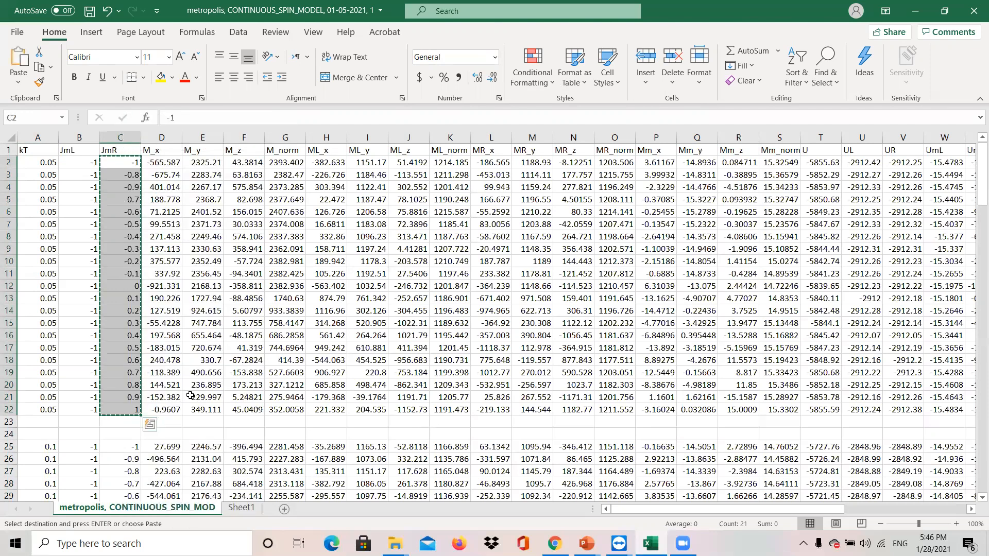
left_click(242, 508)
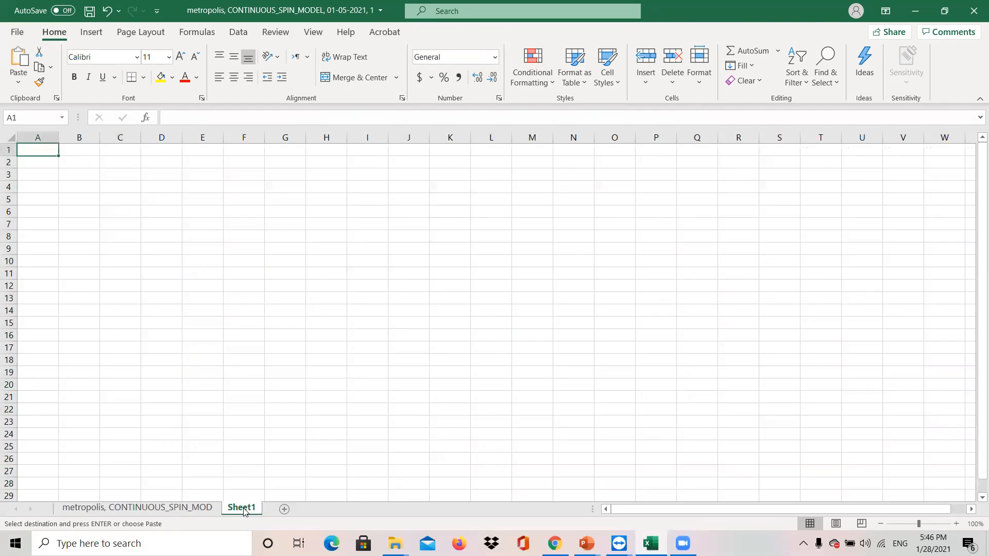
- Try to paste the copied JmR values as a vertical list starting in cell B1 of Sheet1
left_click(85, 150)
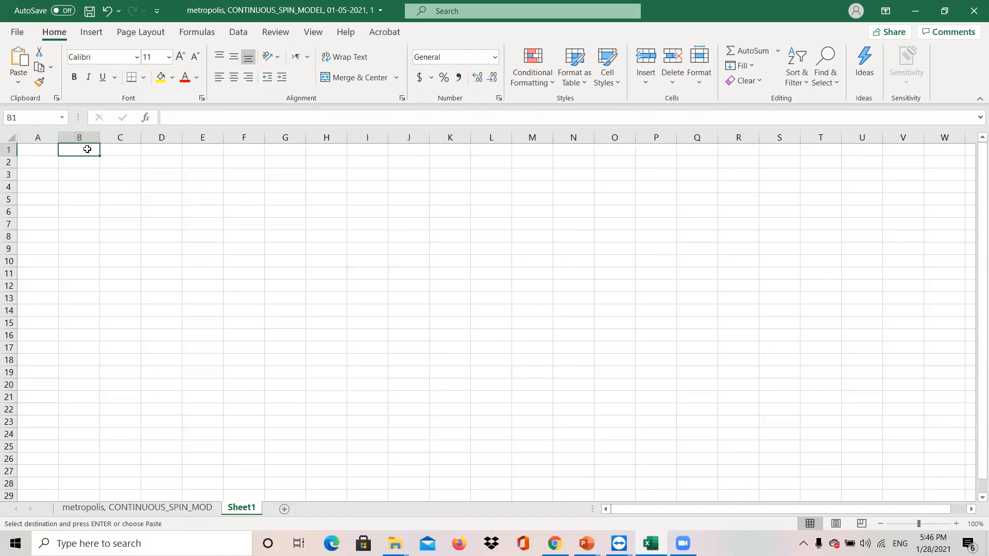
right_click(87, 149)
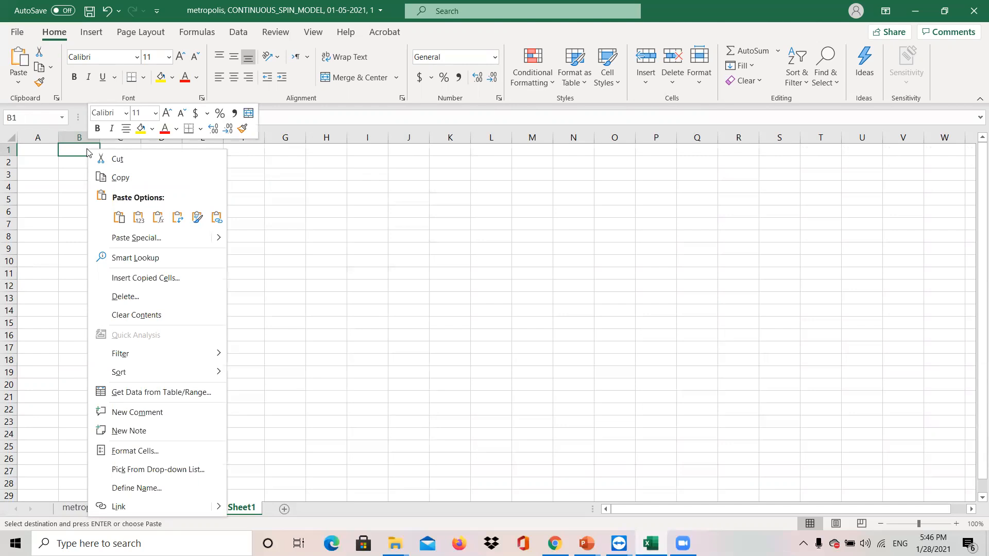
left_click(118, 215)
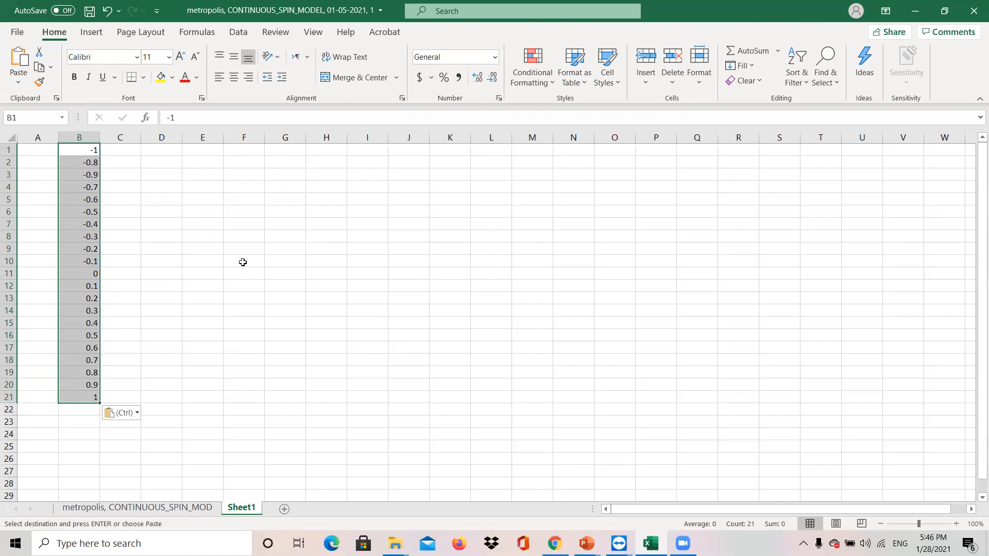
key("ctrl+z")
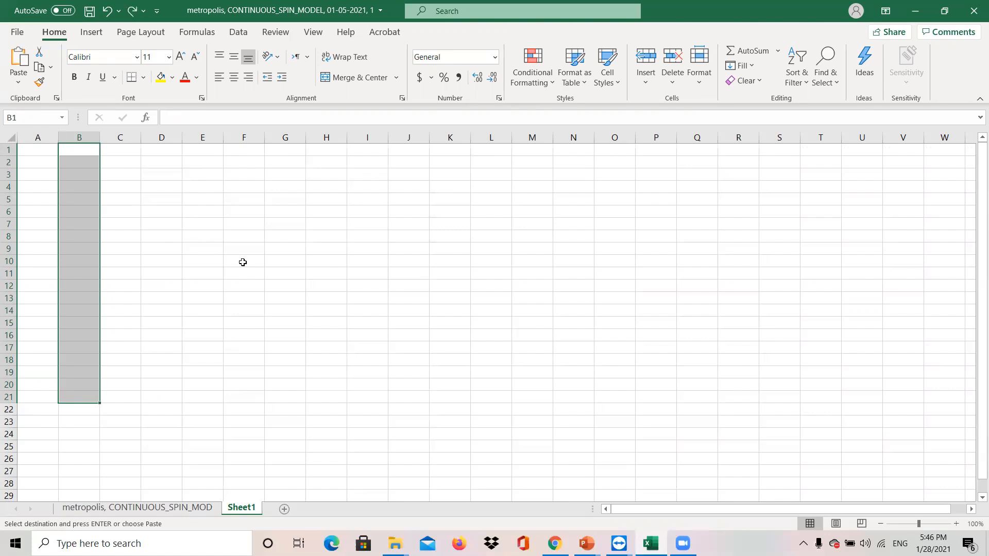
- Paste the copied JmR values transposed along row 1 of Sheet1, starting in cell B1
left_click(88, 149)
right_click(90, 153)
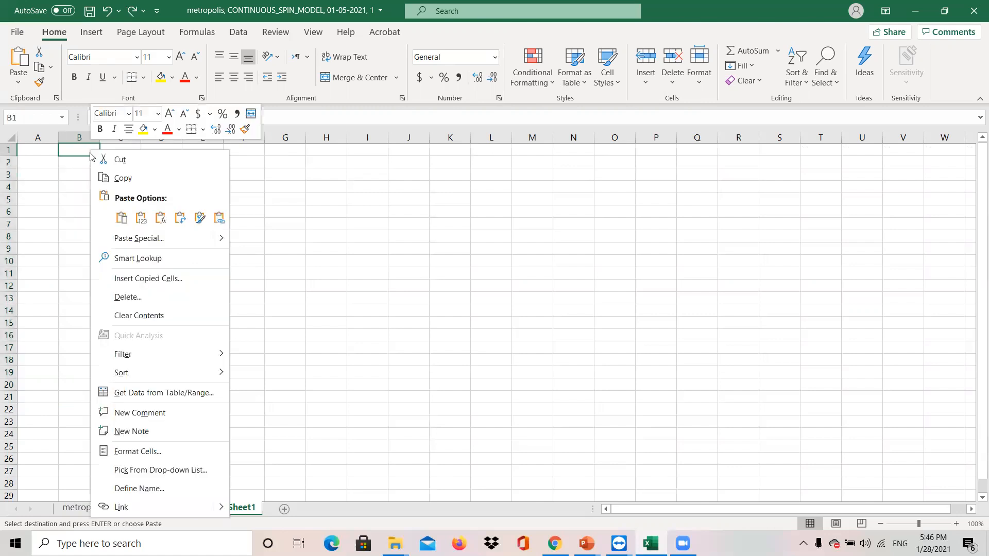
left_click(141, 239)
left_click(45, 187)
left_click(169, 304)
left_click(162, 326)
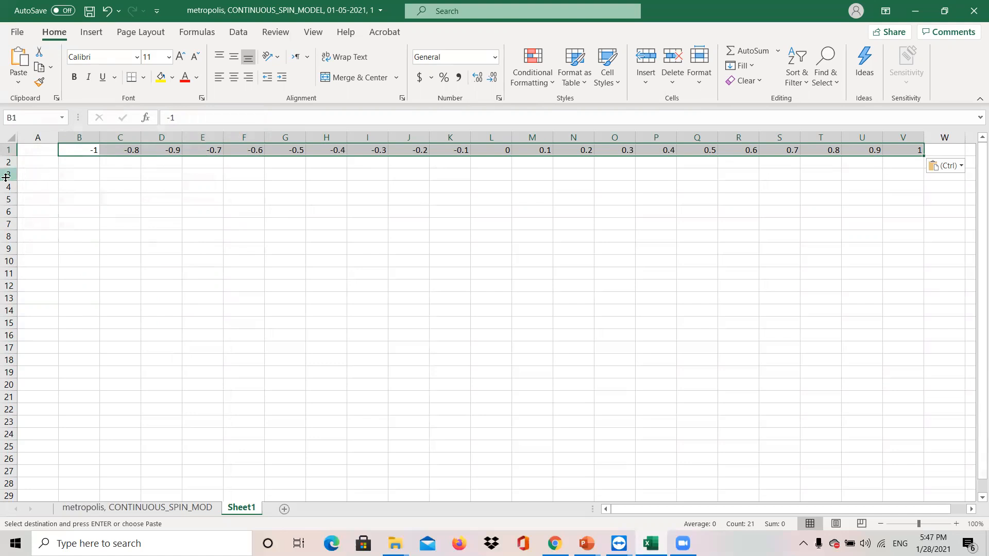
- Examine the kT column of the data sheet to find which kT value each data block uses
left_click(170, 507)
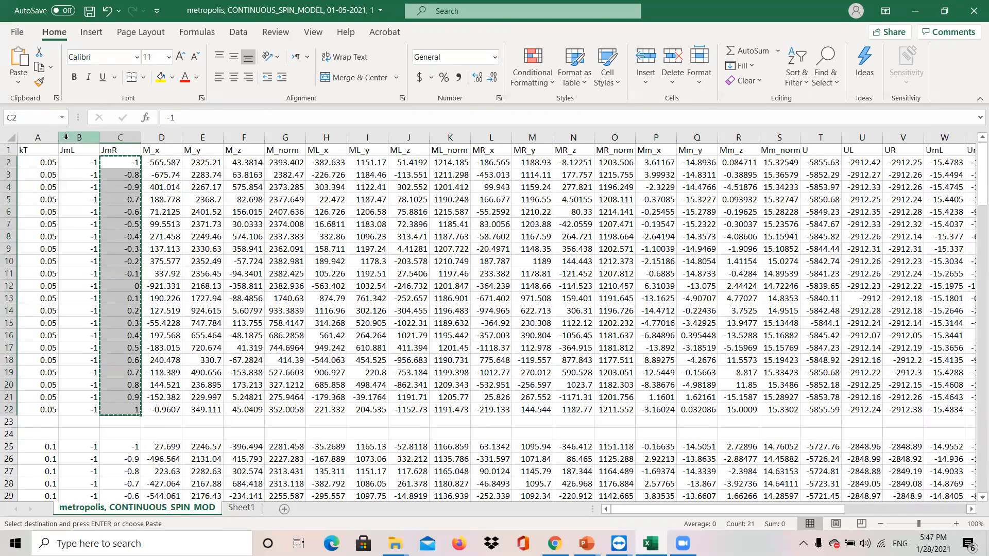
left_click(52, 164)
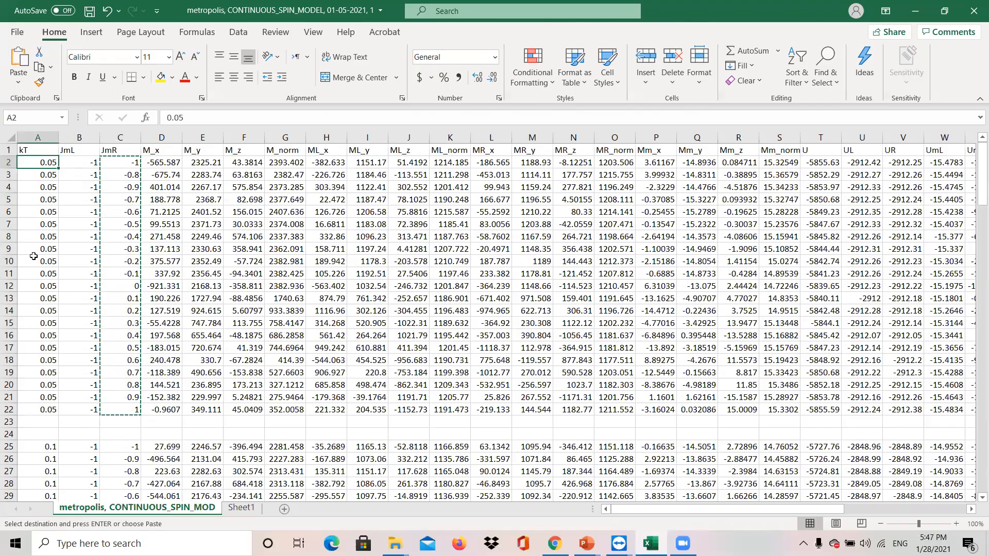
scroll(36, 289, "down", 3)
left_click(43, 359)
scroll(43, 357, "down", 9)
left_click(43, 357)
scroll(43, 357, "down", 20)
scroll(43, 356, "down", 11)
scroll(42, 354, "up", 6)
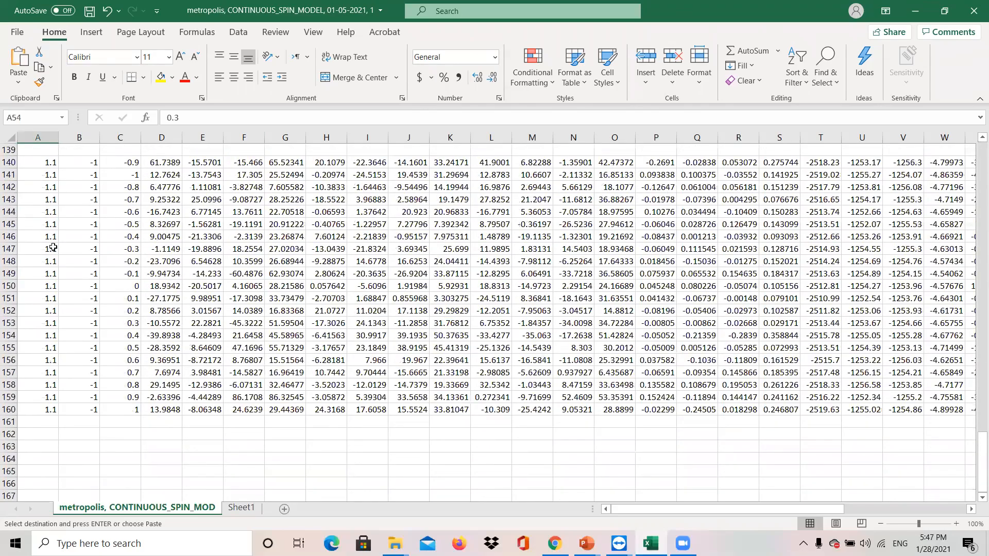
scroll(53, 248, "up", 20)
scroll(52, 256, "up", 9)
left_click(38, 137)
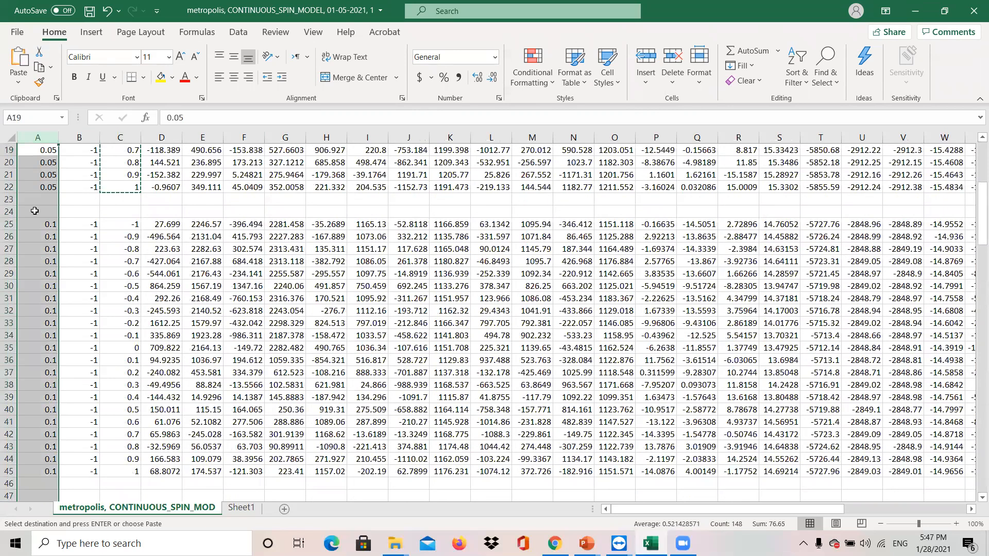
scroll(34, 212, "up", 6)
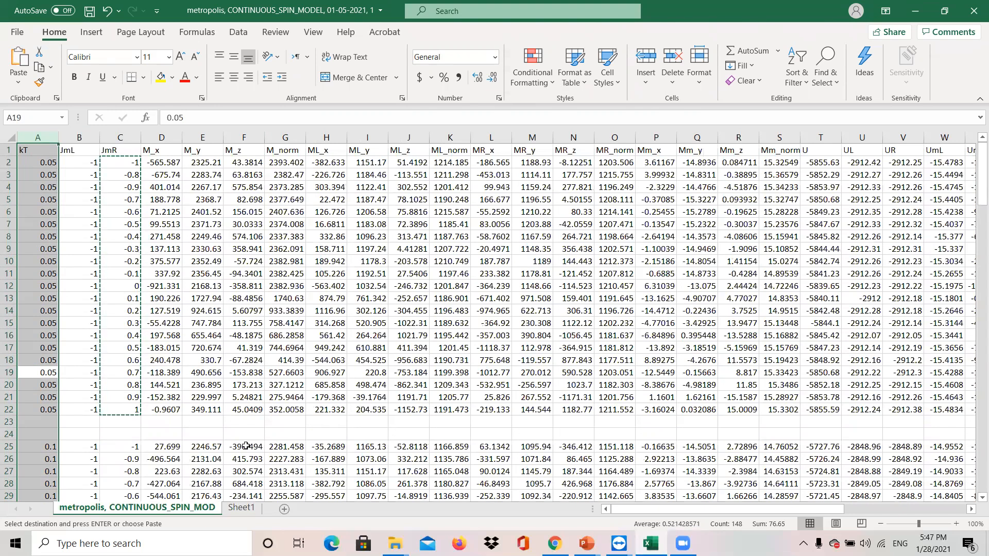
- Enter the kT values 0.05, 0.1, 0.3, 0.5, 0.7, 0.9 and 1.1 in cells A2 to A8 of Sheet1
left_click(244, 508)
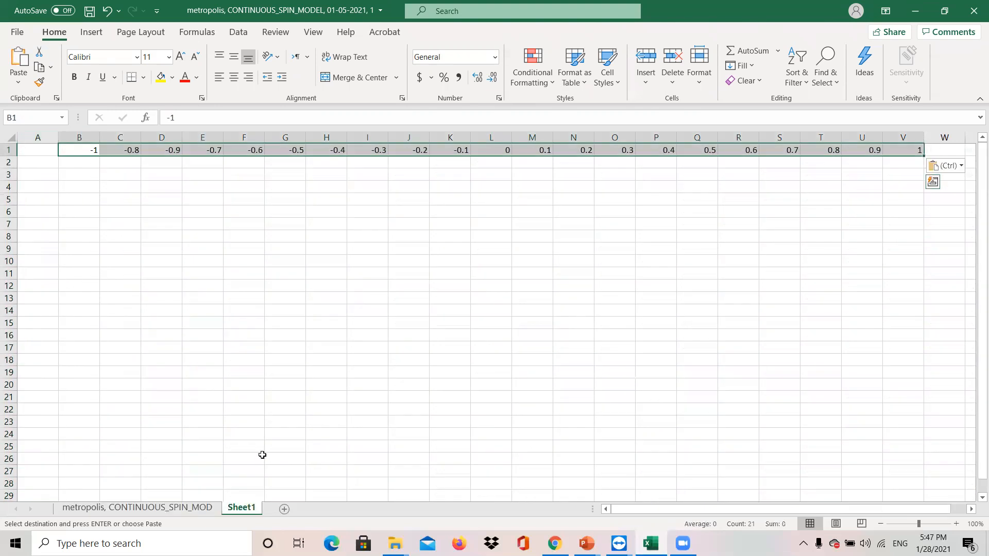
left_click(47, 163)
type("0.05")
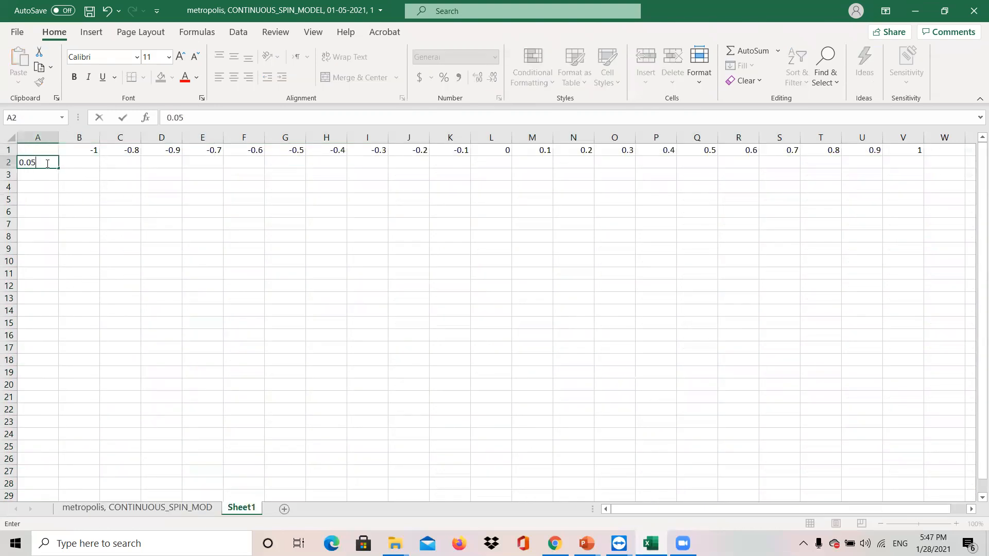
key("Return")
type("0.1")
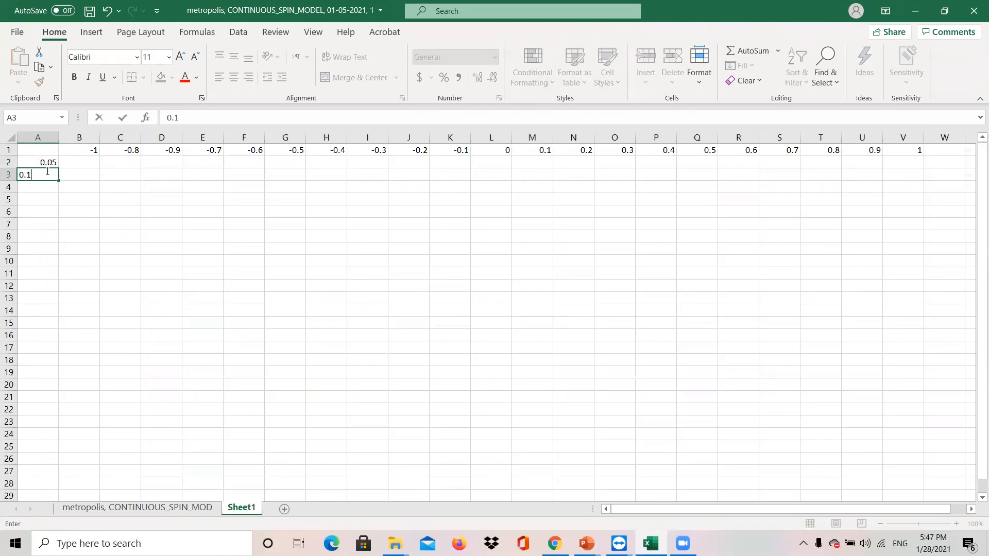
key("Return")
type("0")
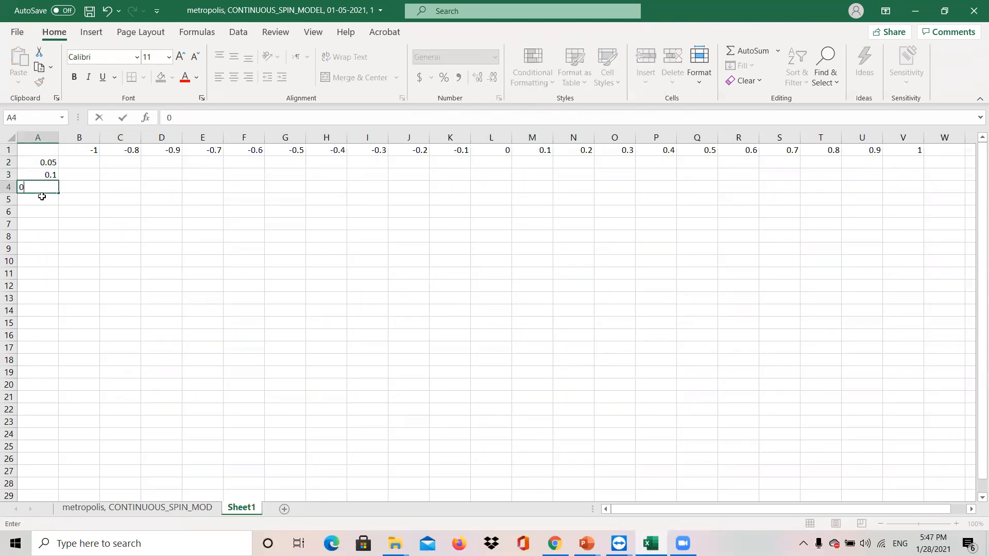
type(".3")
key("Return")
type("0.5")
key("Return")
type("0.7")
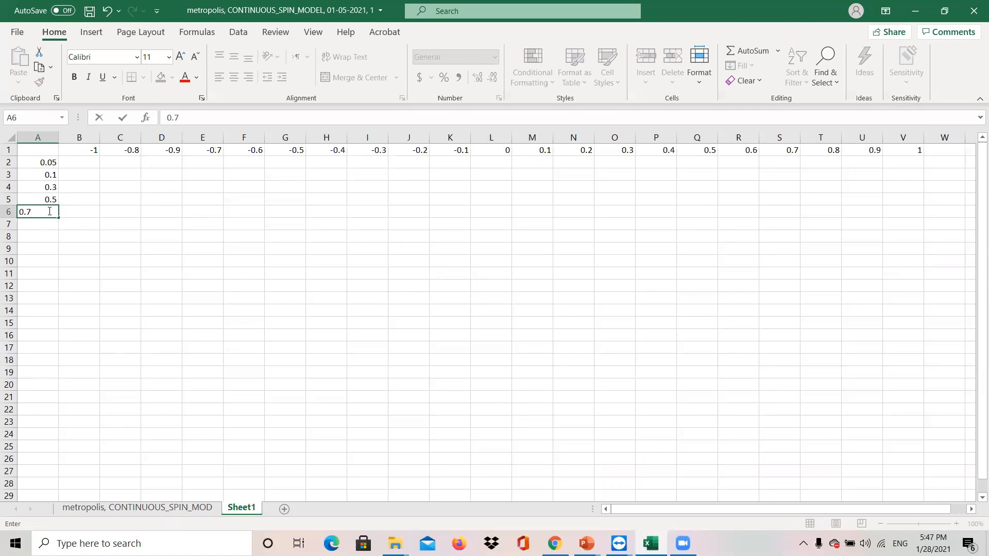
key("Return")
type("0.")
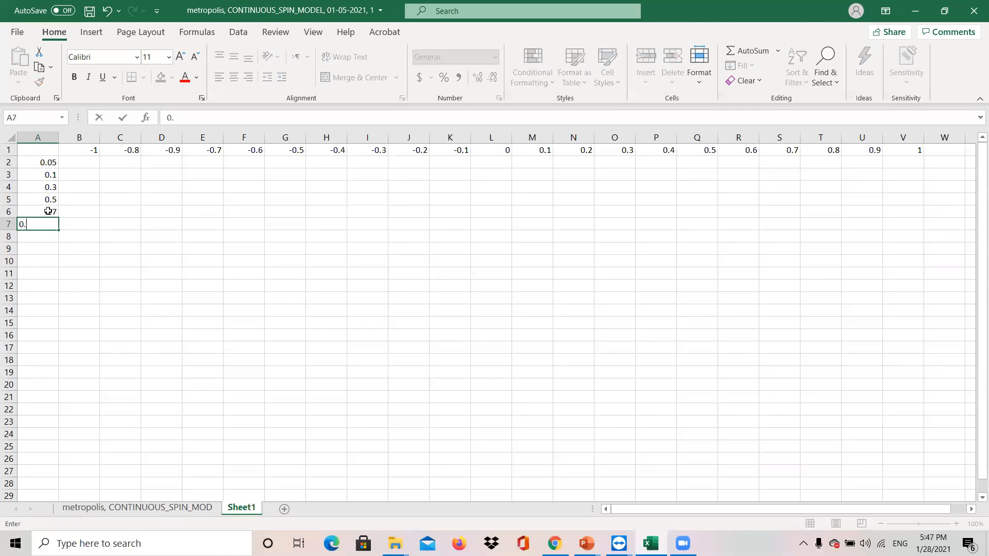
type("9")
key("Return")
type("1.1")
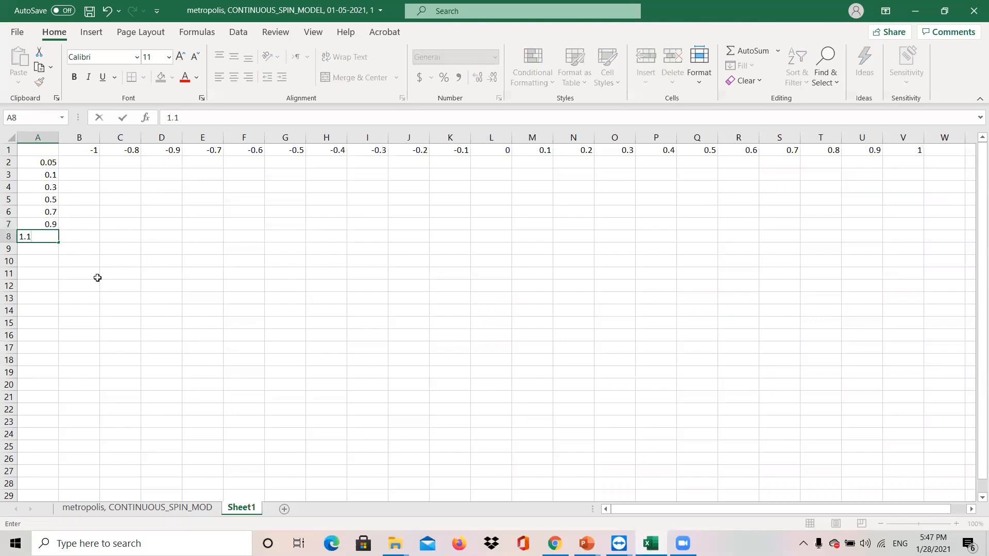
left_click(98, 278)
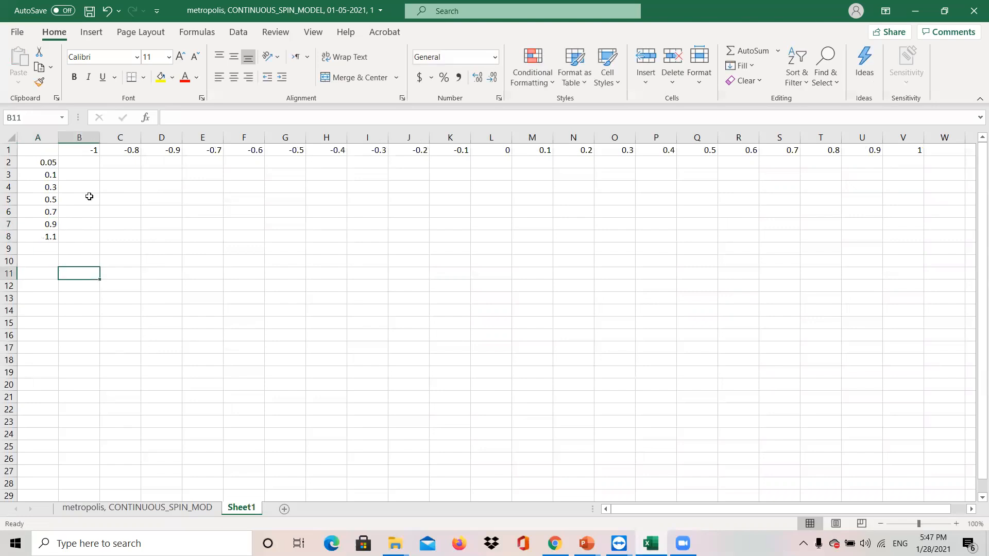
- Review the JmR values in B1:V1 and the kT values in A2:A8 of Sheet1
left_click(42, 163)
left_click_drag(83, 150, 897, 154)
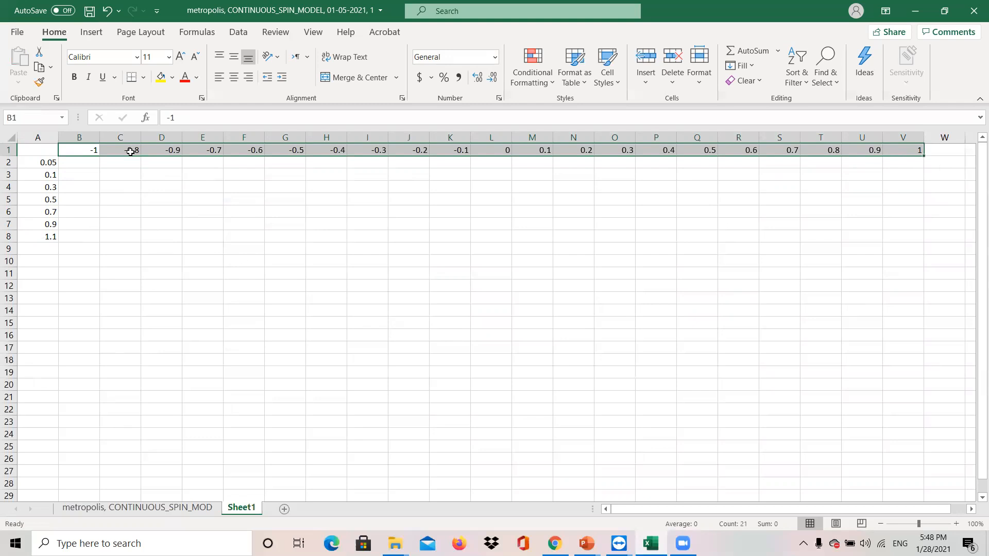
left_click_drag(85, 150, 918, 149)
left_click_drag(918, 149, 918, 149)
left_click_drag(41, 163, 48, 236)
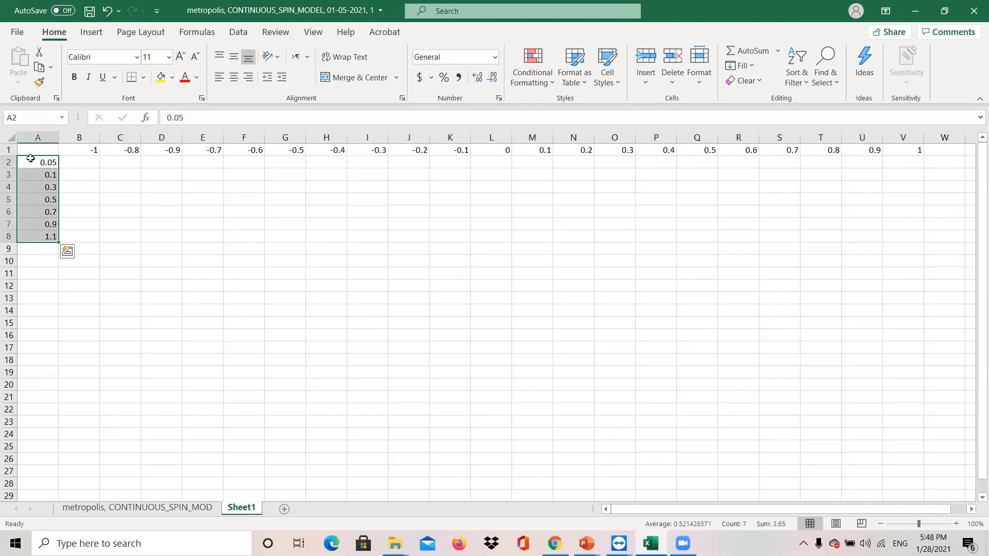
left_click(38, 248)
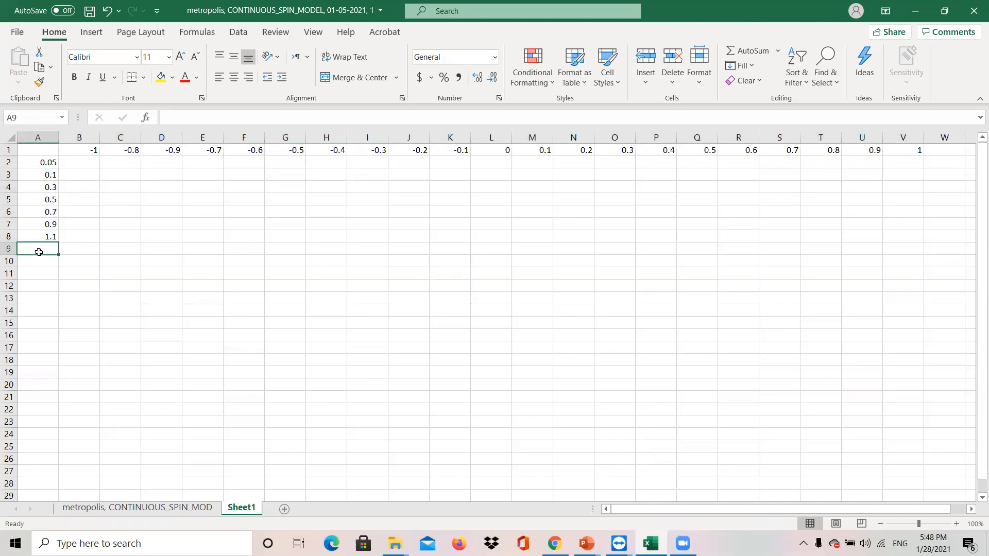
left_click(53, 164)
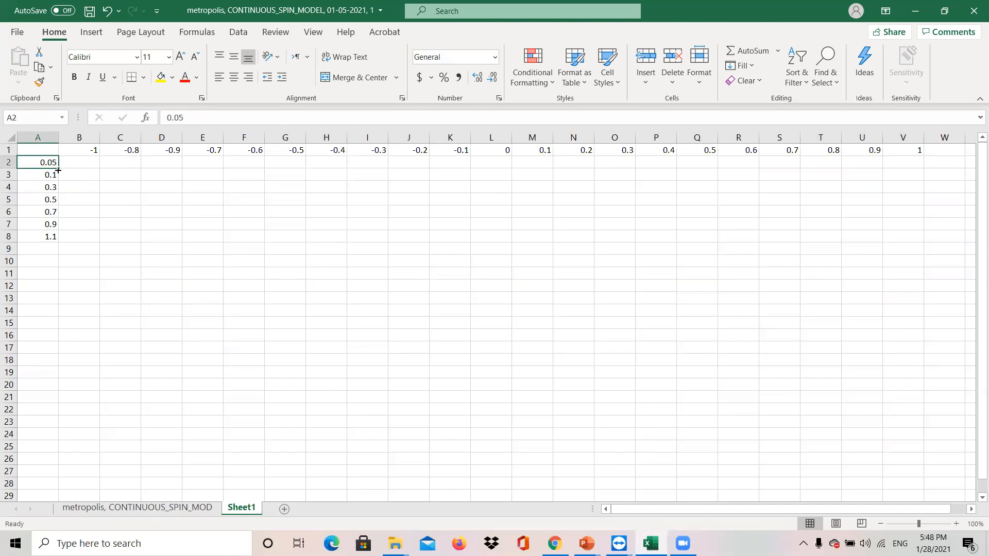
- Copy the M_norm values of the first kT block, cells G2:G22, on the data sheet
left_click(112, 508)
left_click(286, 361)
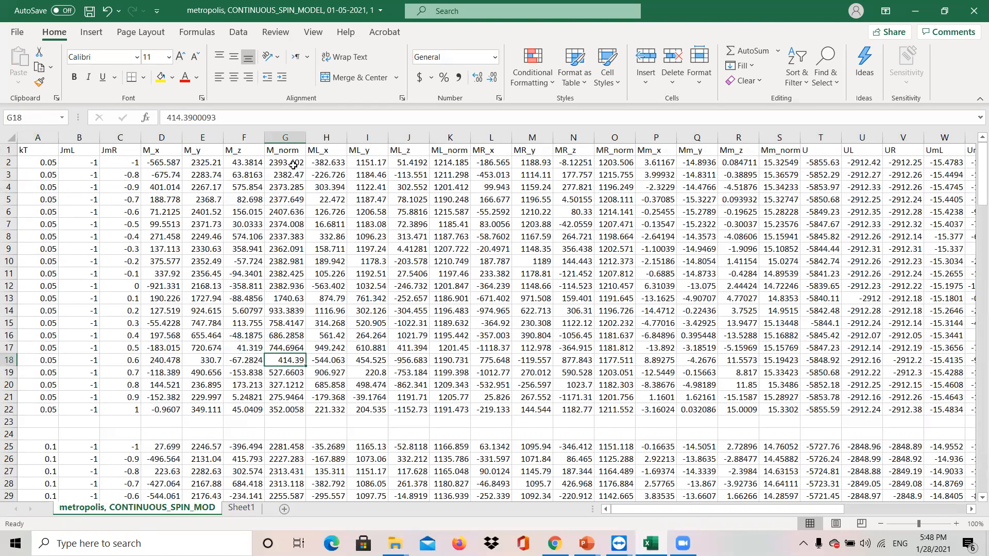
left_click_drag(290, 164, 298, 406)
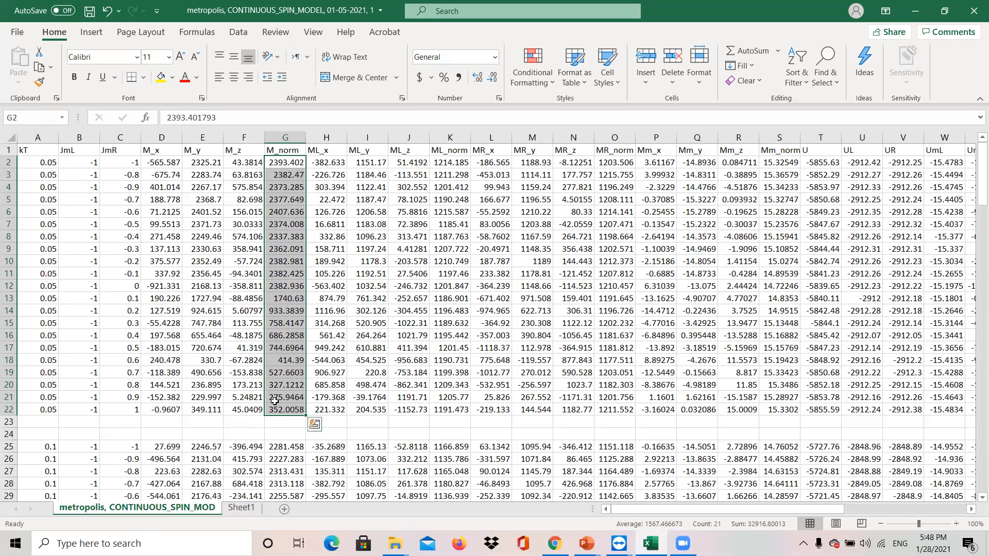
left_click(131, 162)
left_click_drag(131, 162, 132, 412)
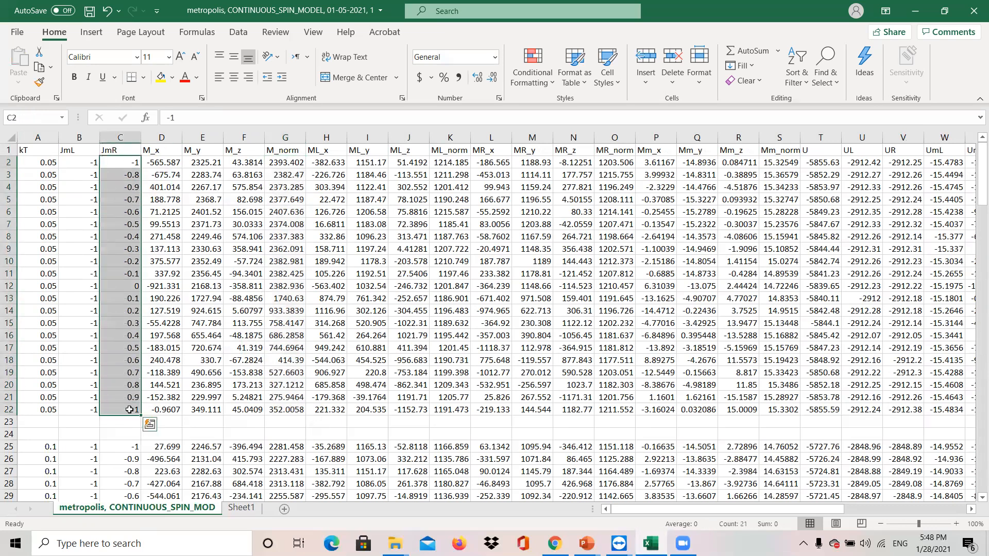
left_click(293, 165)
left_click_drag(292, 165, 291, 417)
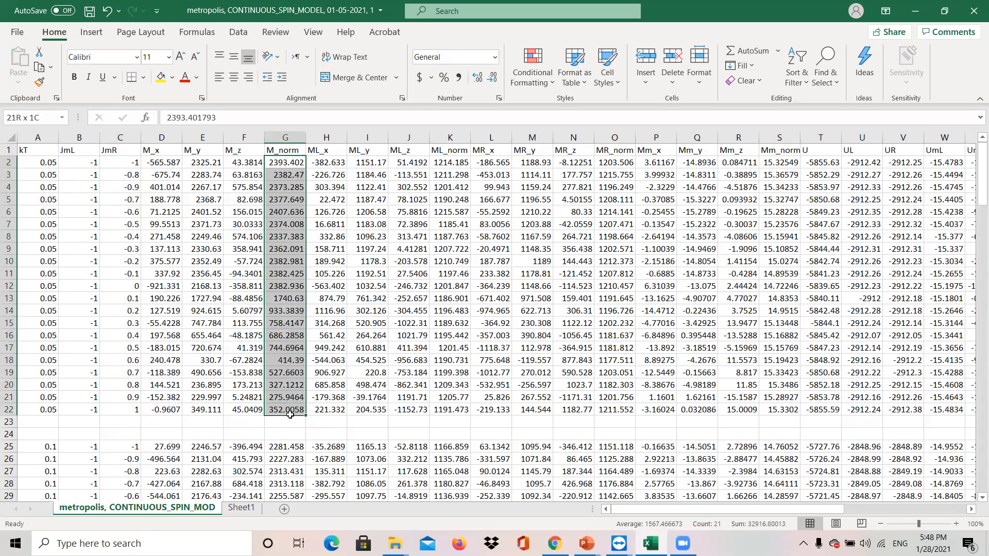
right_click(276, 179)
left_click(297, 190)
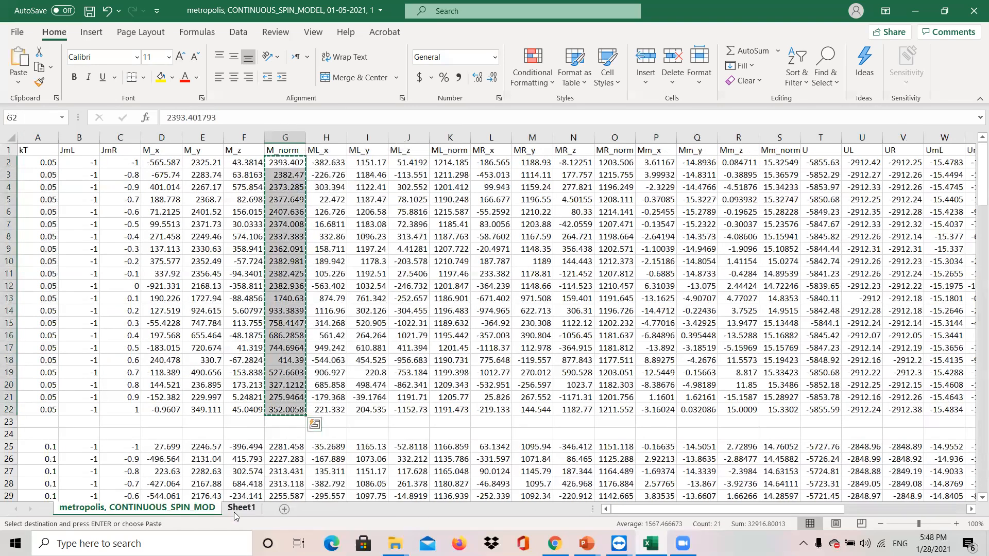
- Paste the copied M_norm values into Sheet1 starting at B2, as values only and transposed
left_click(234, 512)
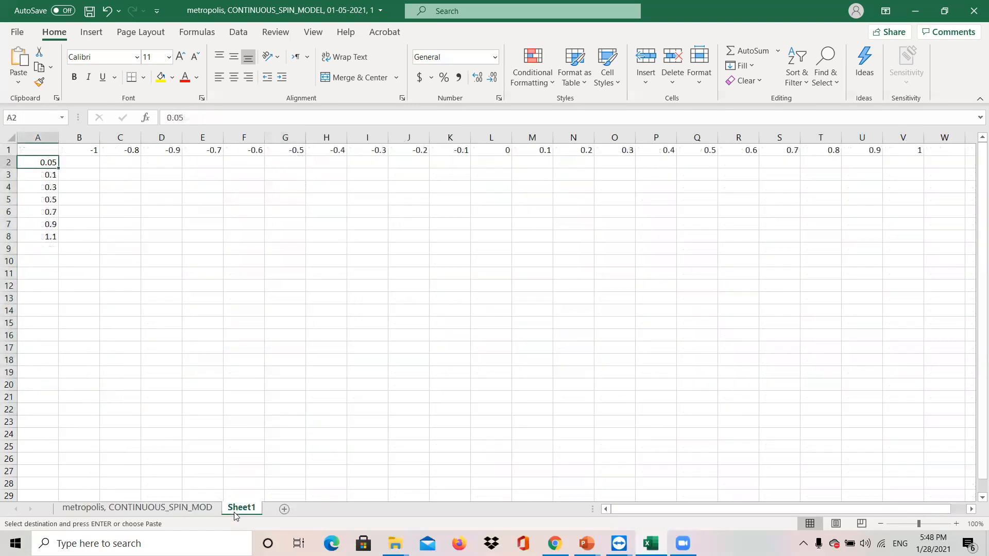
left_click(72, 163)
right_click(74, 164)
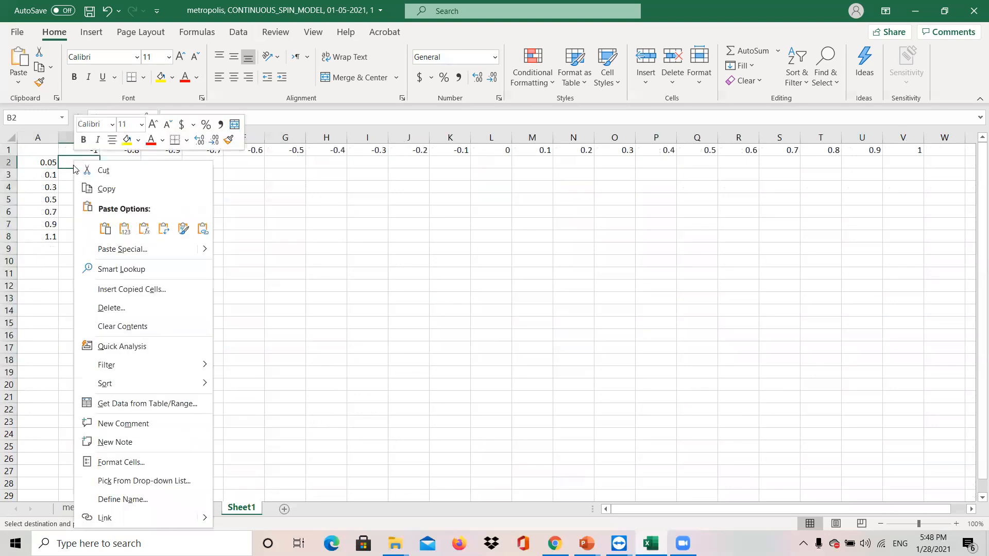
left_click(127, 250)
left_click(42, 198)
left_click(148, 311)
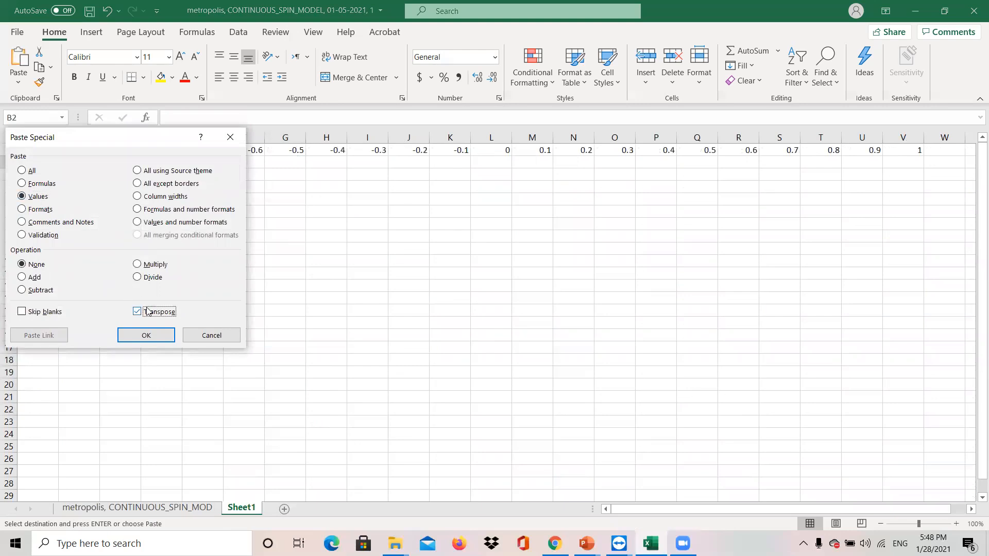
left_click(146, 336)
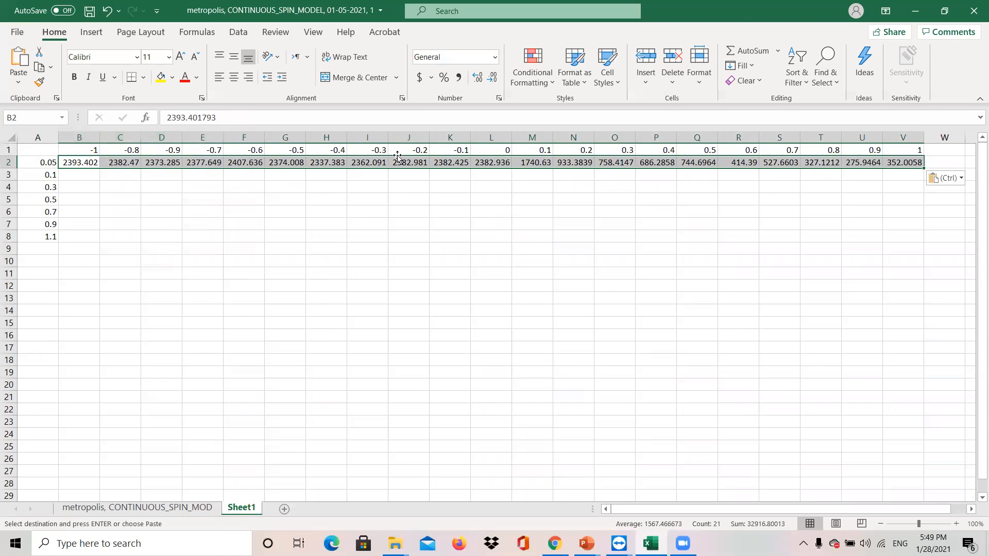
left_click(25, 163)
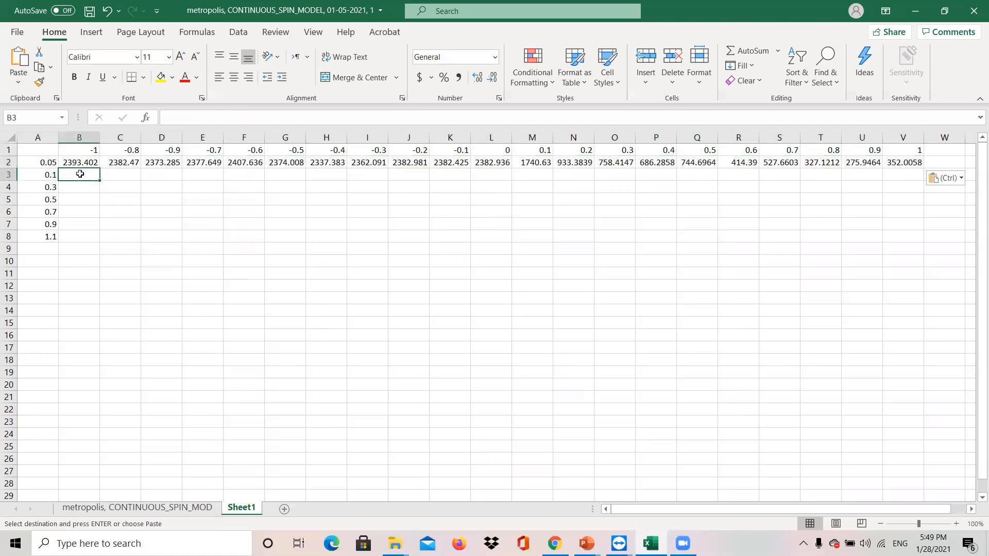
- Copy the M_norm values of the kT 0.1 block, cells G25:G45, on the data sheet
left_click(145, 508)
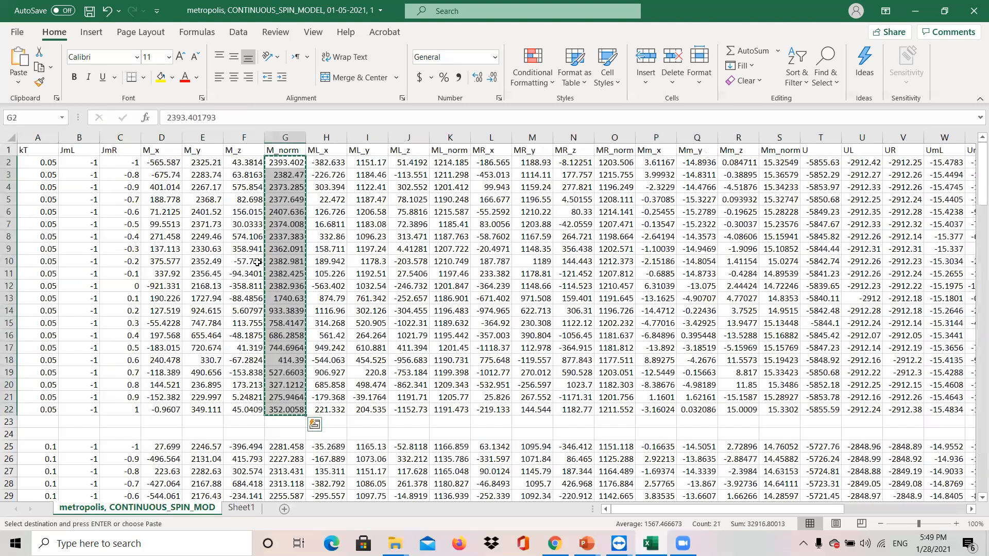
scroll(153, 319, "down", 4)
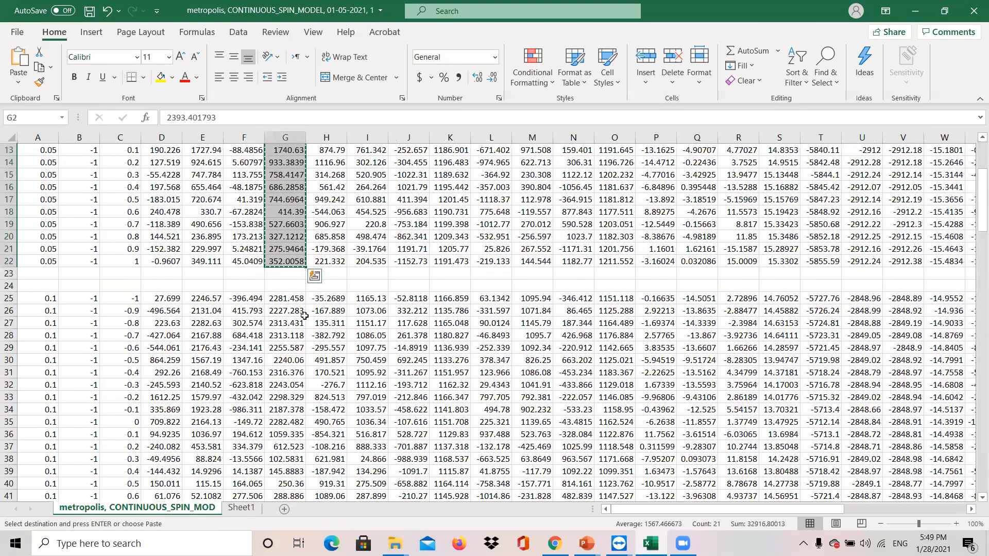
scroll(297, 226, "down", 3)
left_click(297, 226)
left_click_drag(297, 225, 287, 471)
right_click(287, 280)
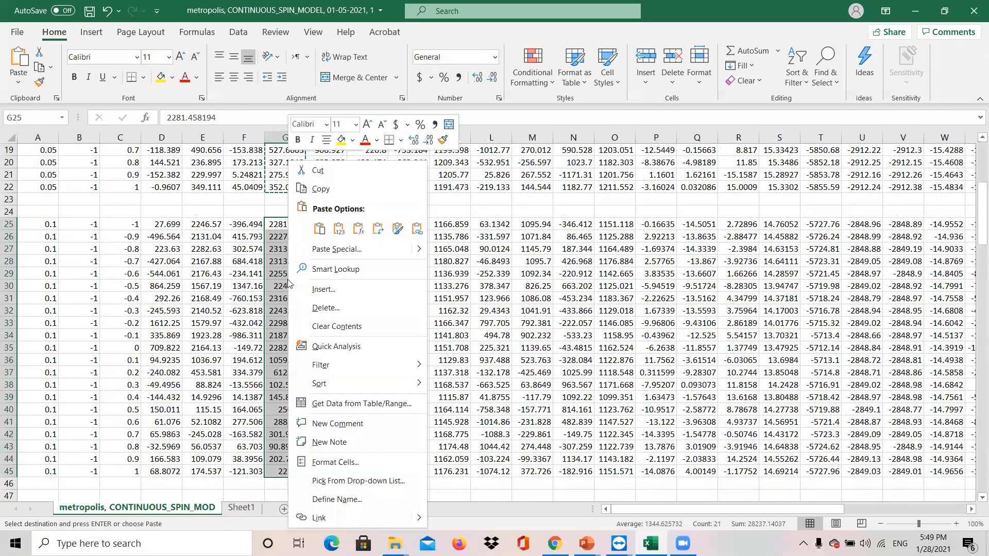
left_click(315, 192)
- Paste the kT 0.1 block's M_norm values transposed, as values only, into Sheet1 starting at B3
left_click(238, 508)
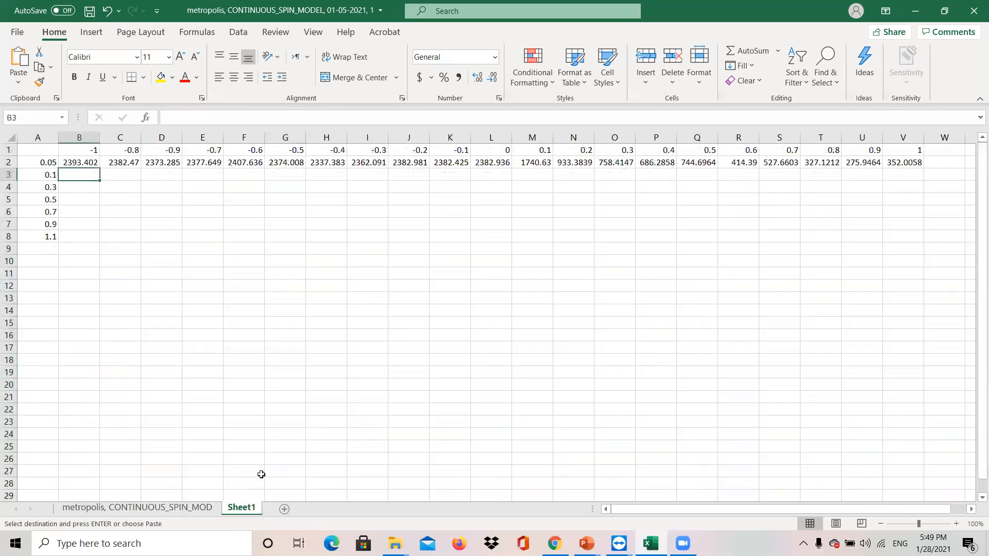
right_click(83, 176)
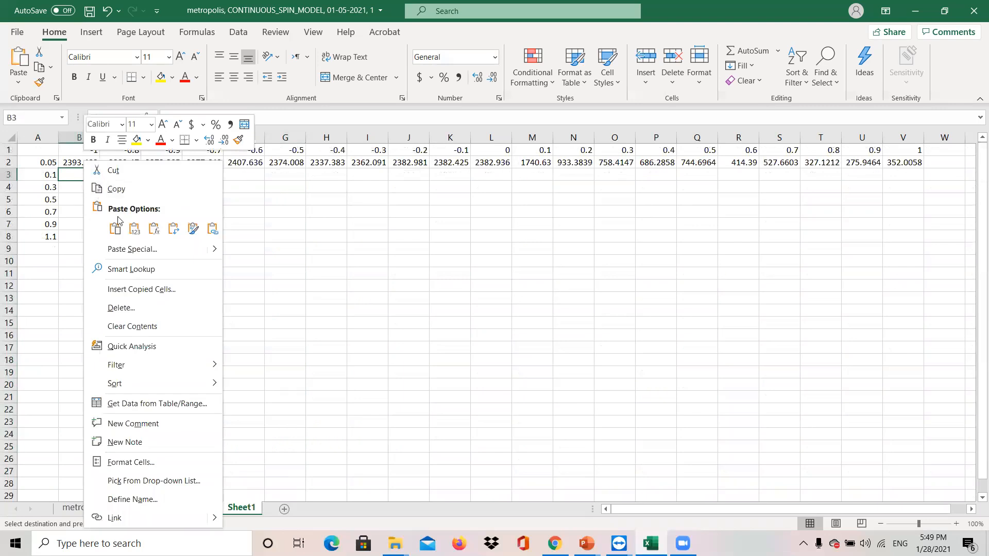
left_click(133, 247)
left_click(47, 193)
left_click(152, 308)
left_click(154, 332)
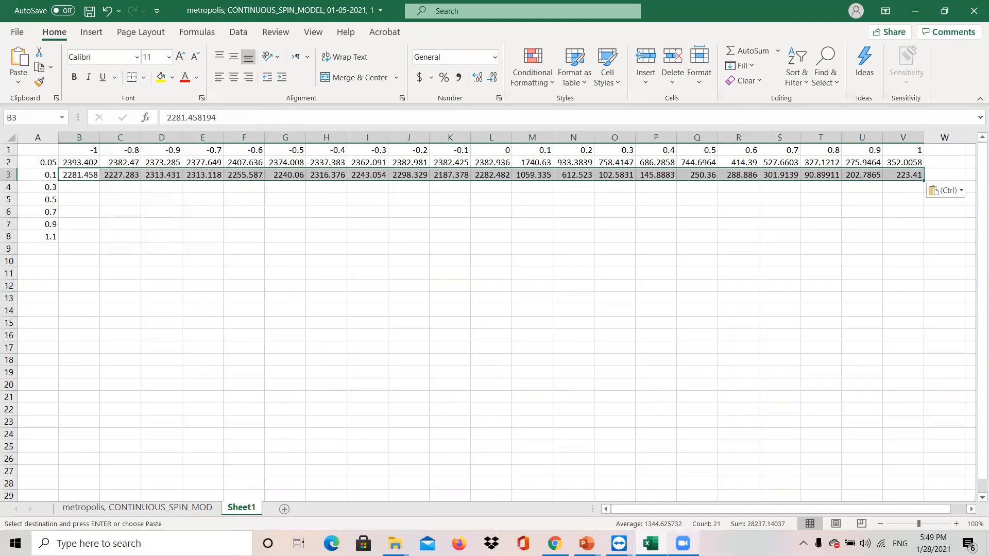
- Switch to the workbook "Contour plot-Different KT, for 11,50,50 device", maximize it and review its JmR row, kT column and M_norm grid
left_click(684, 543)
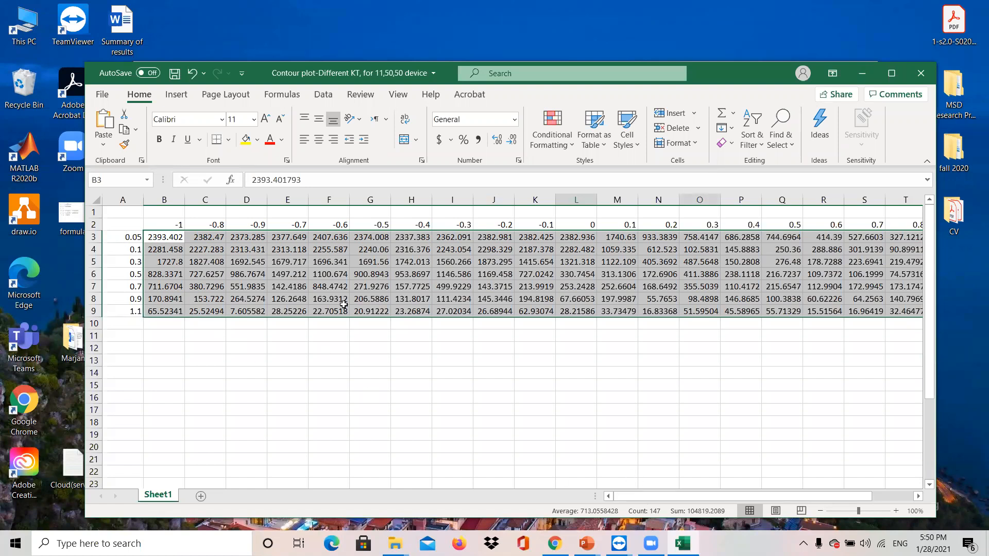
mouse_move(755, 494)
left_mouse_down()
mouse_move(787, 492)
mouse_move(745, 493)
mouse_move(792, 495)
mouse_move(749, 497)
left_mouse_up()
left_click(891, 72)
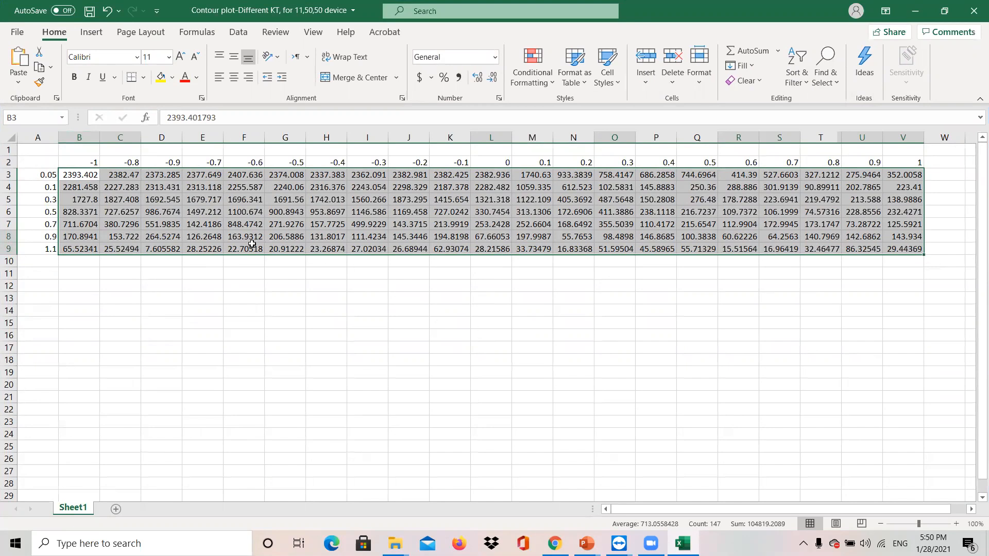
left_click_drag(84, 164, 911, 165)
left_click_drag(54, 175, 55, 246)
left_click_drag(91, 175, 920, 250)
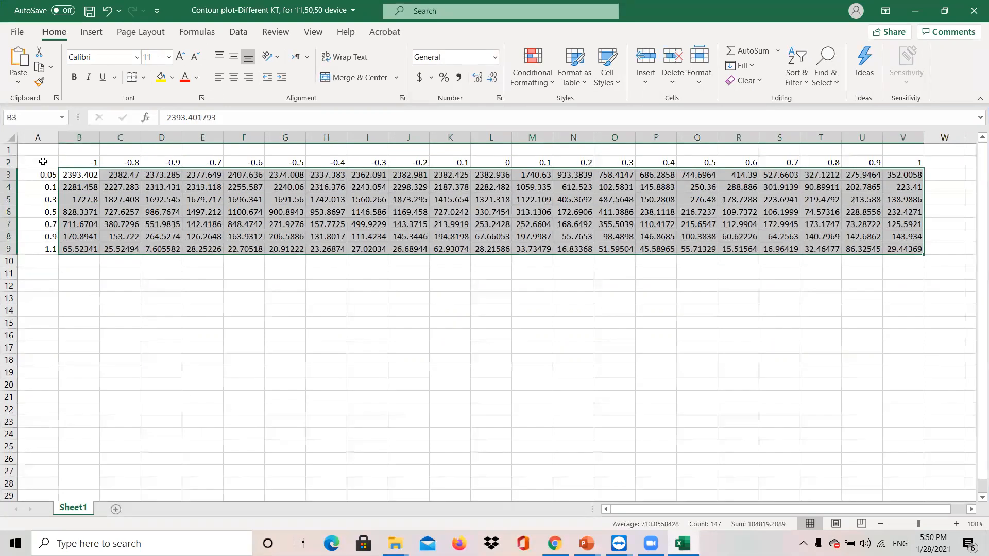
- Insert a Contour surface chart from the full grid A2:V9 and place it just below the data
left_click_drag(52, 164, 921, 252)
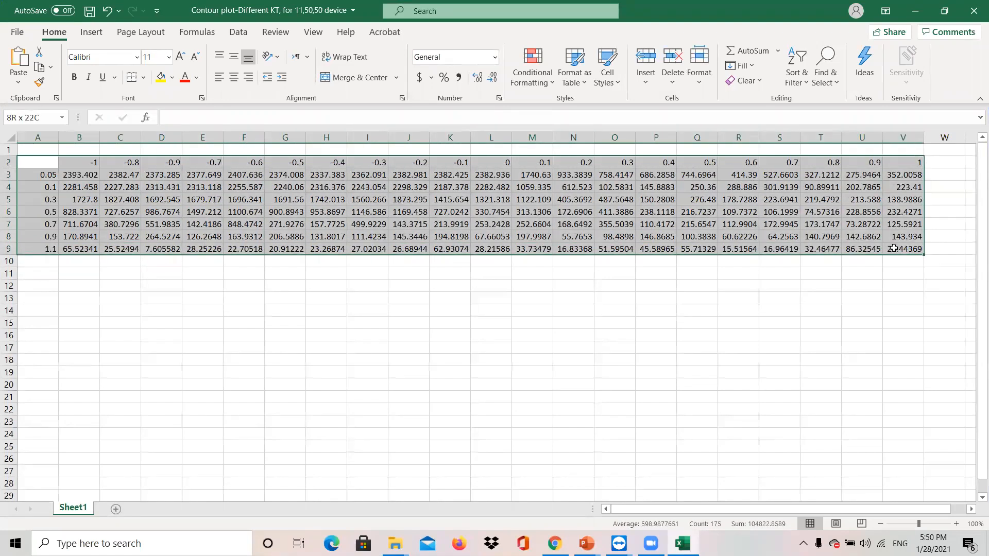
left_click(102, 34)
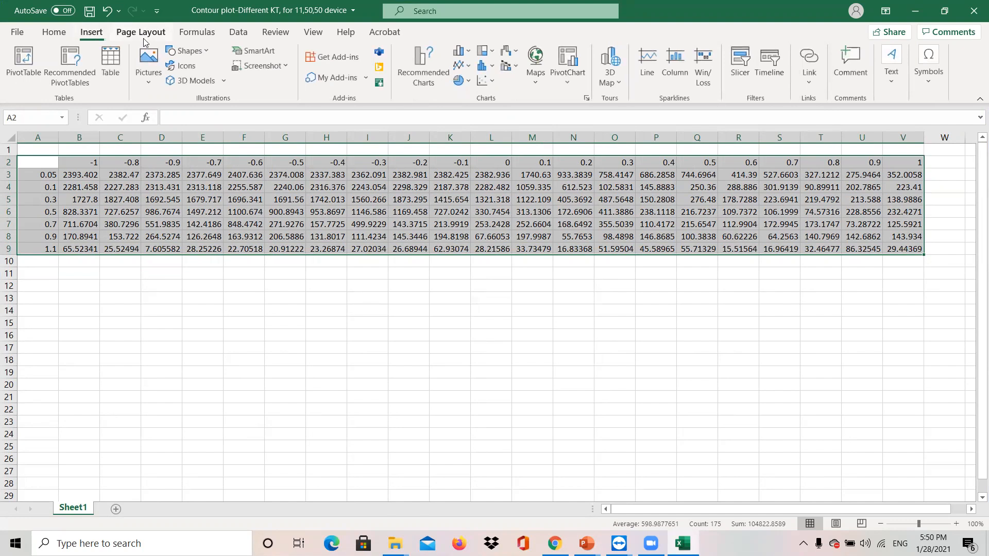
left_click(423, 67)
left_click(385, 101)
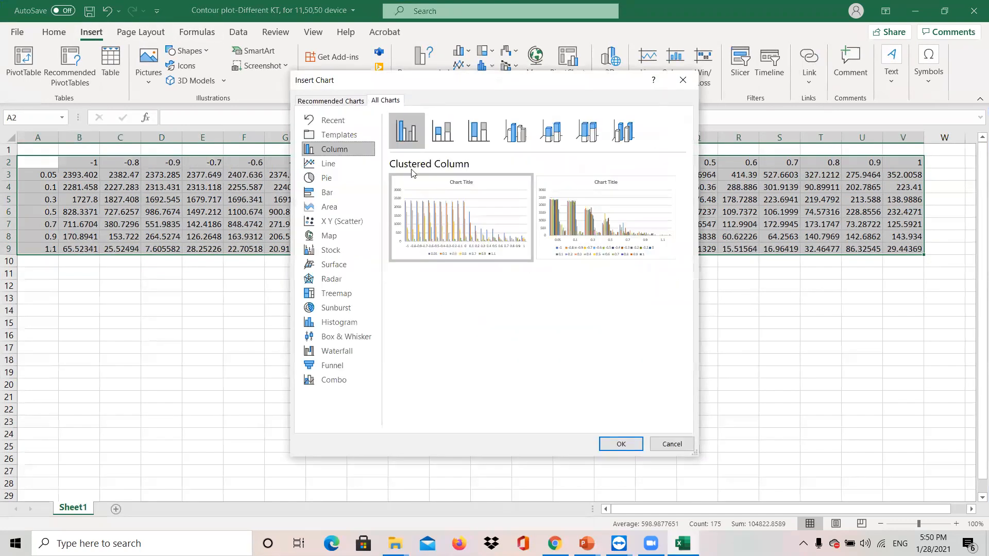
left_click(341, 265)
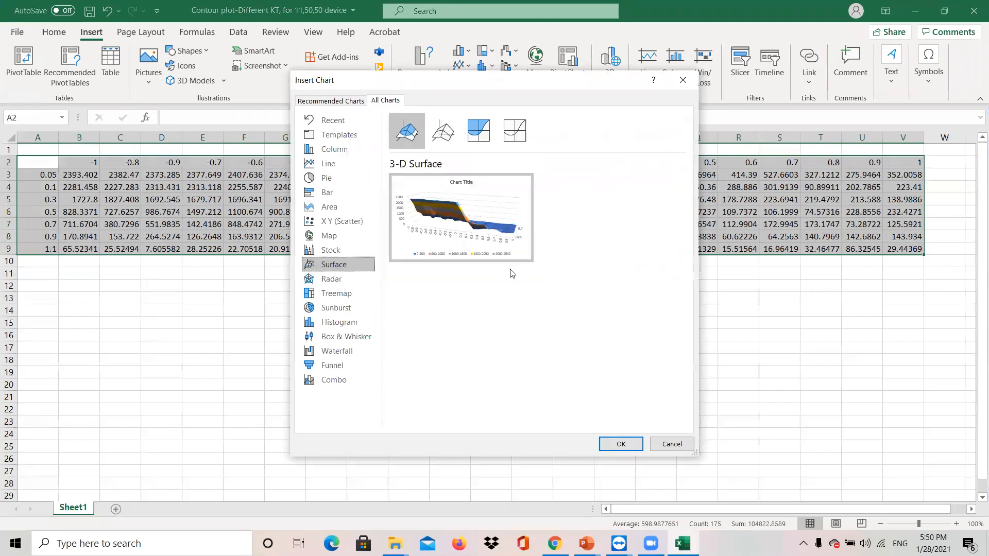
left_click(479, 130)
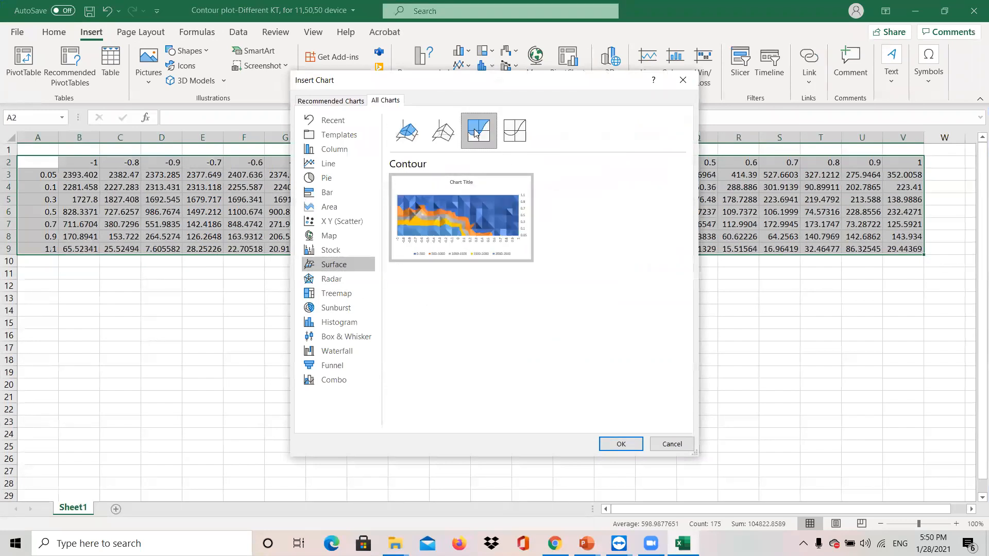
left_click(620, 444)
left_click_drag(534, 240, 539, 277)
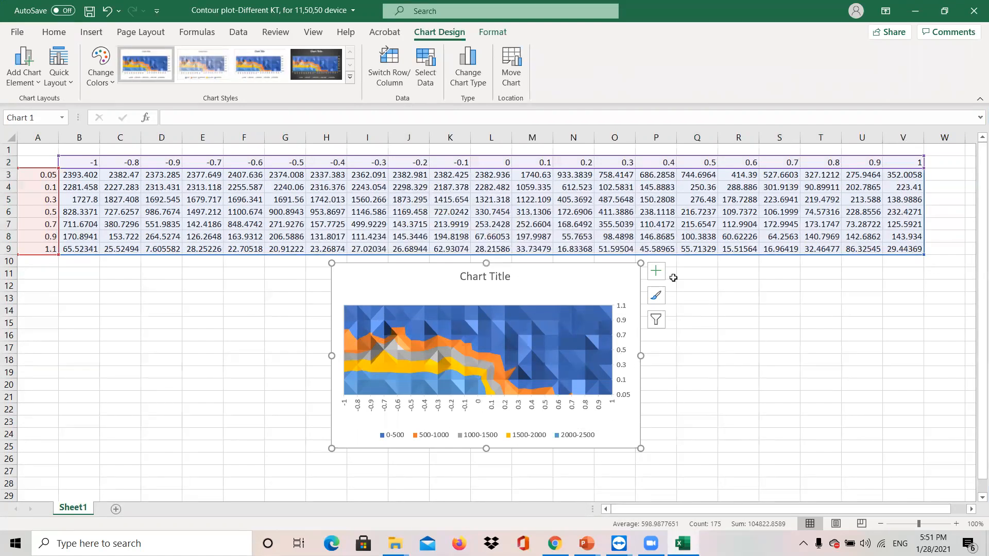
- Add axis titles to the contour chart and name the axis with the kT values "KT"
left_click(656, 271)
left_click(708, 304)
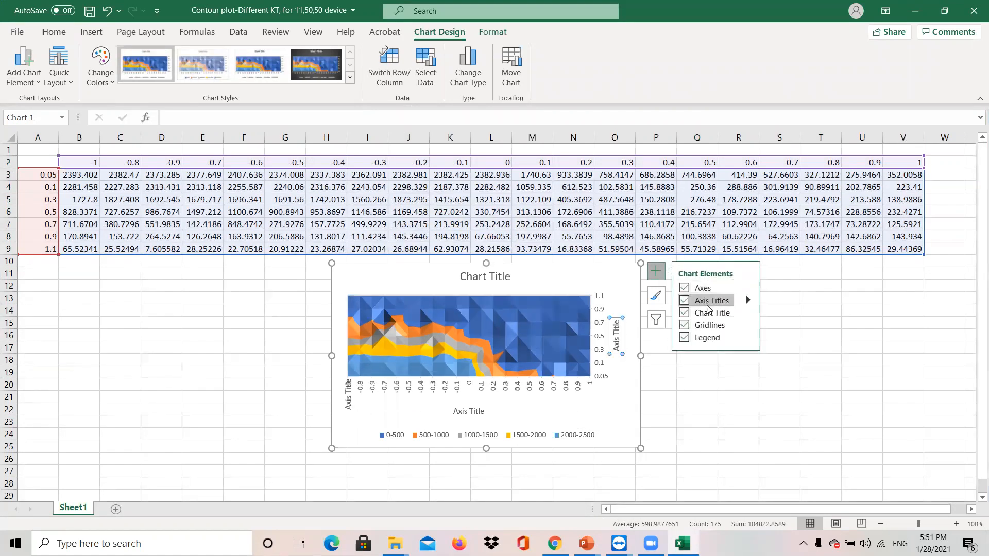
left_click_drag(619, 323, 619, 362)
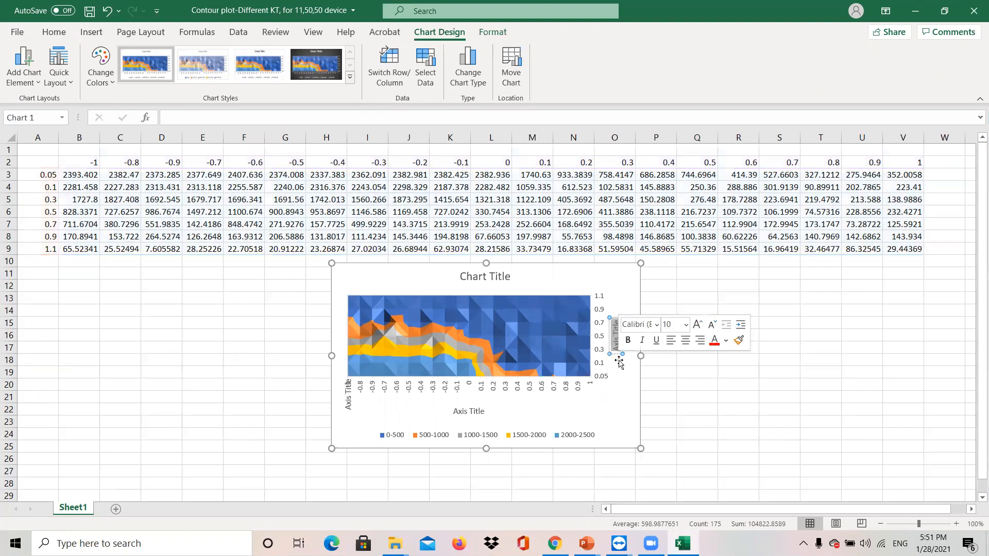
type("KT")
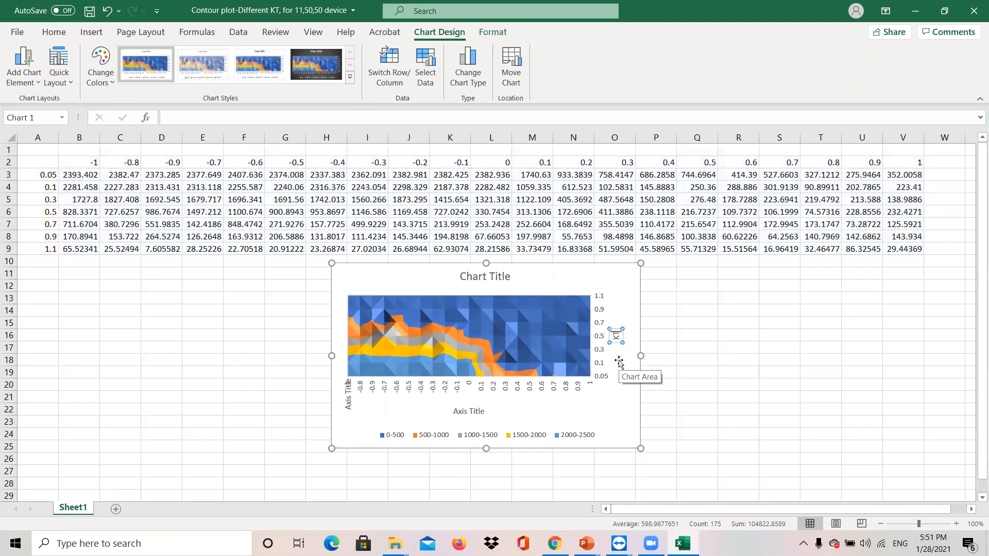
- Name the chart's horizontal axis "JmR" and delete the remaining placeholder axis title
left_click(470, 412)
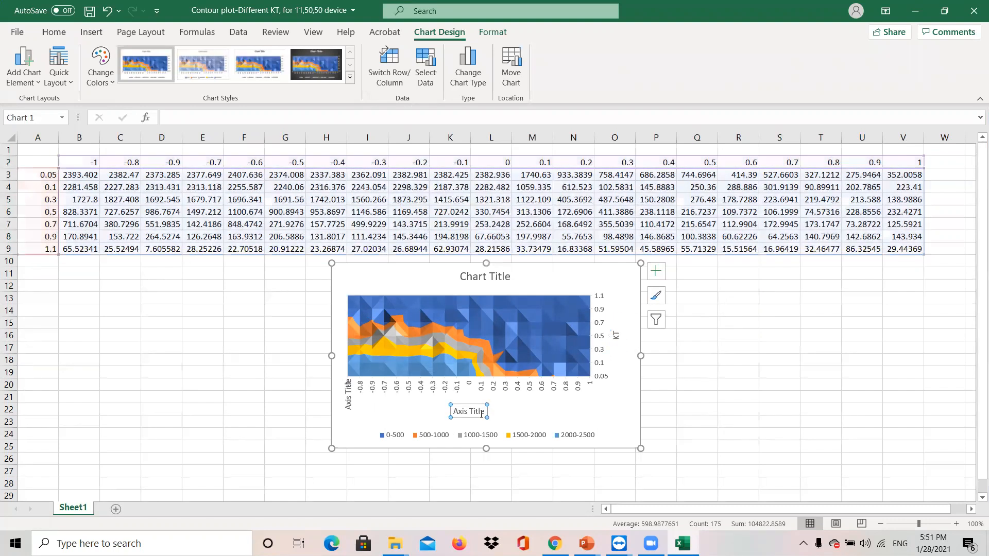
triple_click(470, 412)
key("BackSpace")
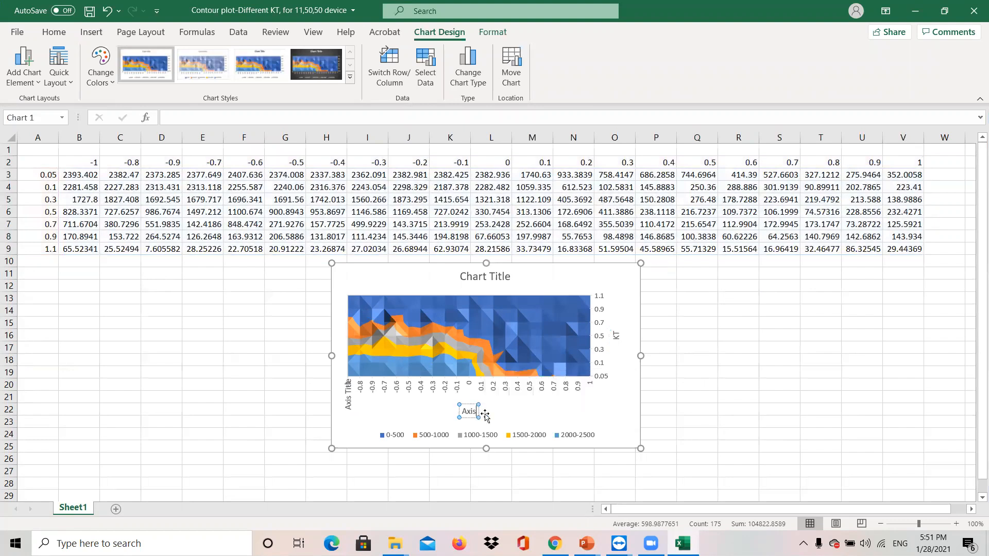
type("JmR")
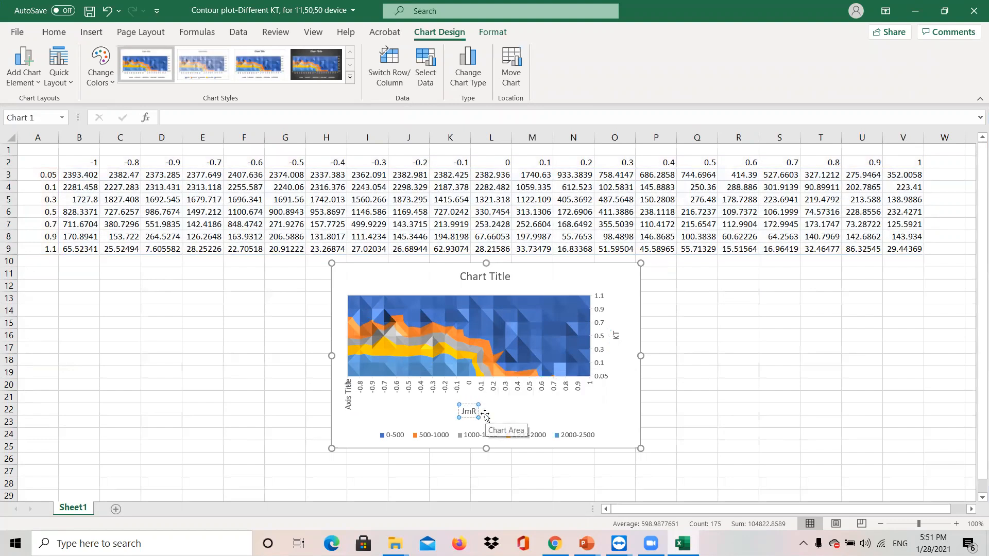
left_click(348, 411)
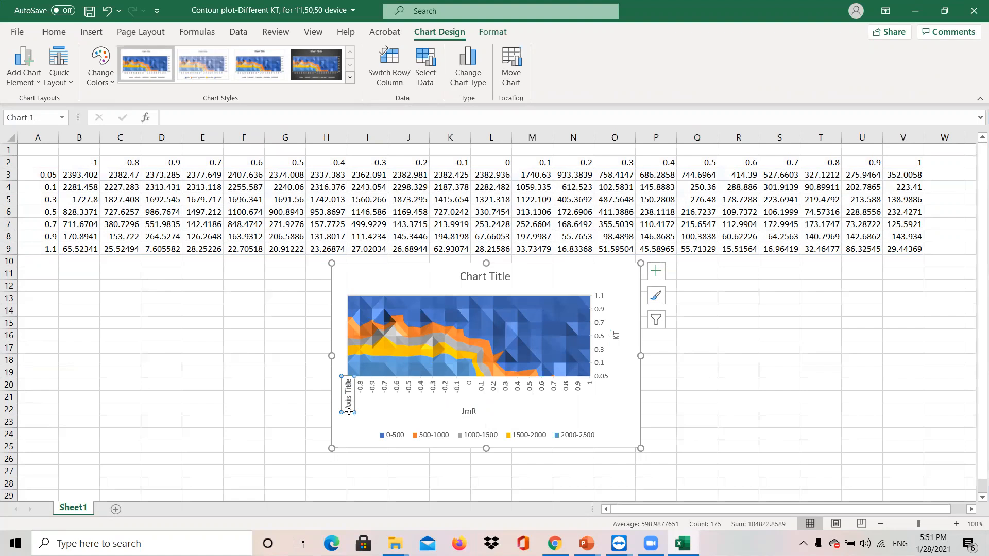
key("Delete")
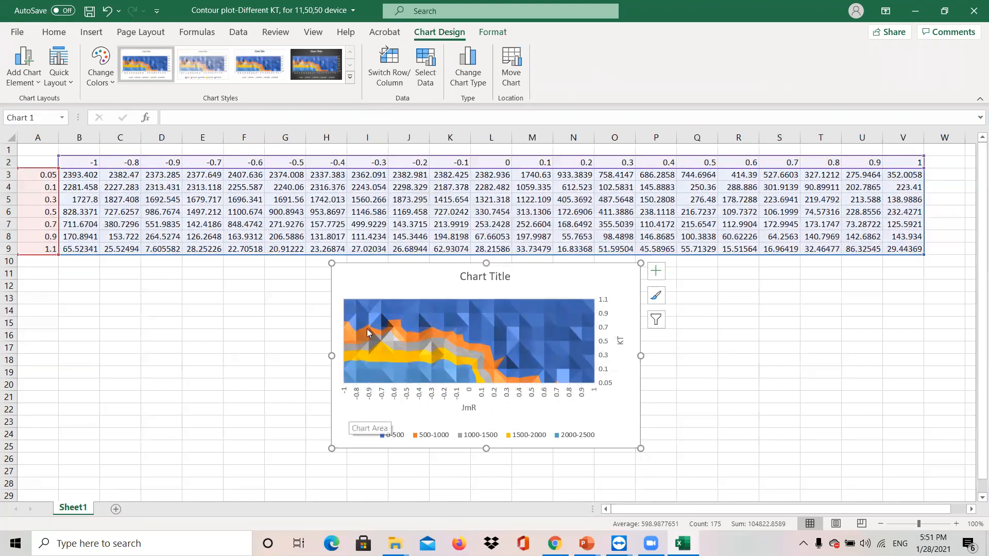
- Change the chart title to "Magnetic Moment" and close the title formatting pane
left_click(464, 277)
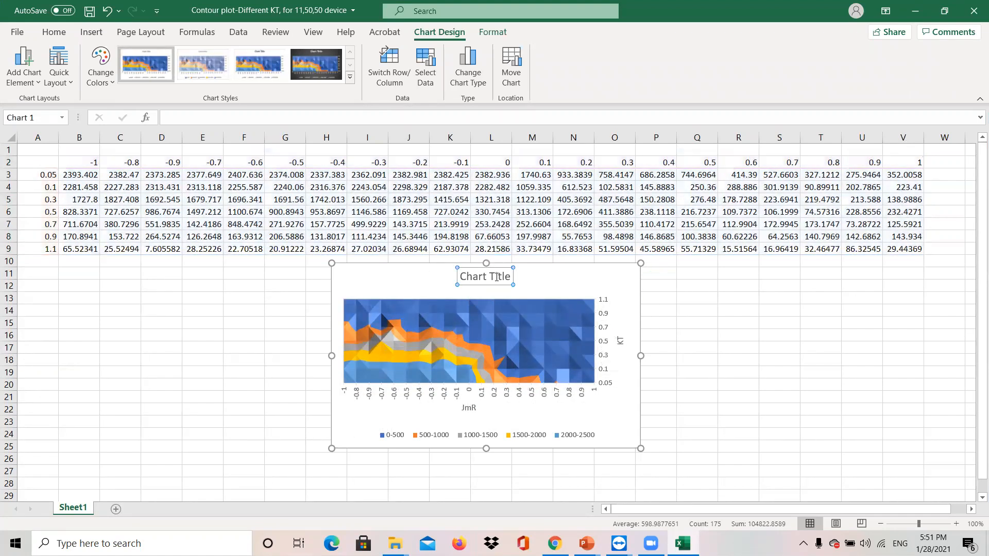
double_click(516, 278)
left_click_drag(507, 279, 454, 279)
type("Ma")
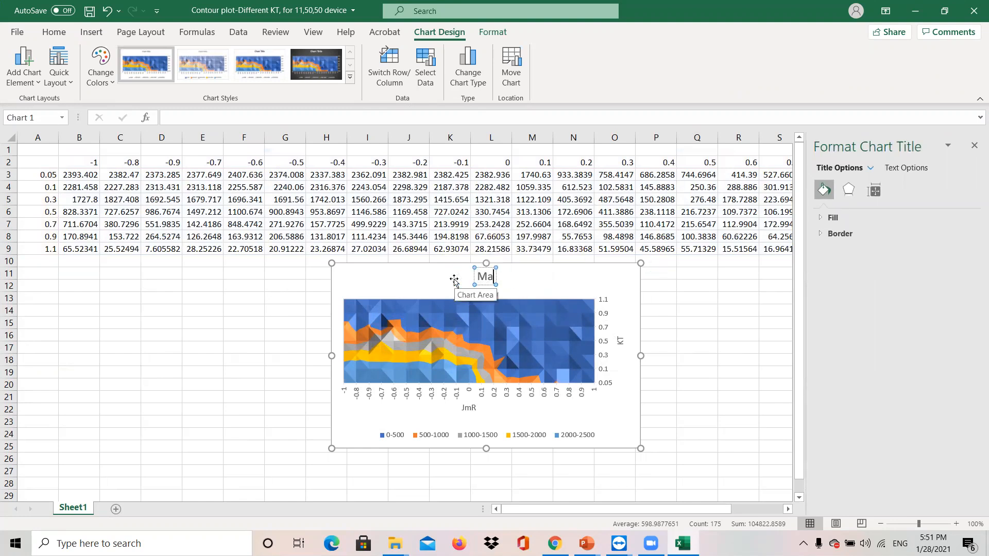
type("gnetic Moment")
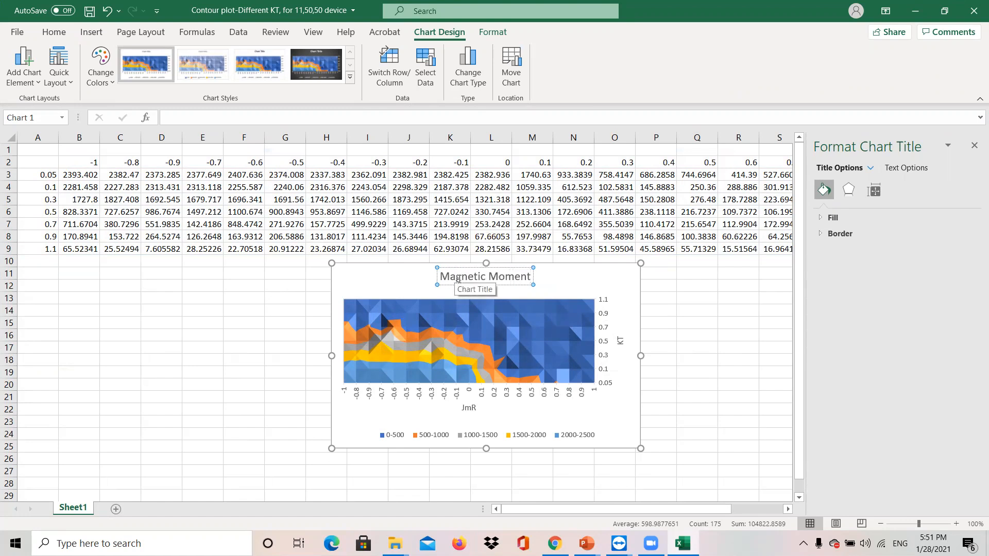
left_click(974, 146)
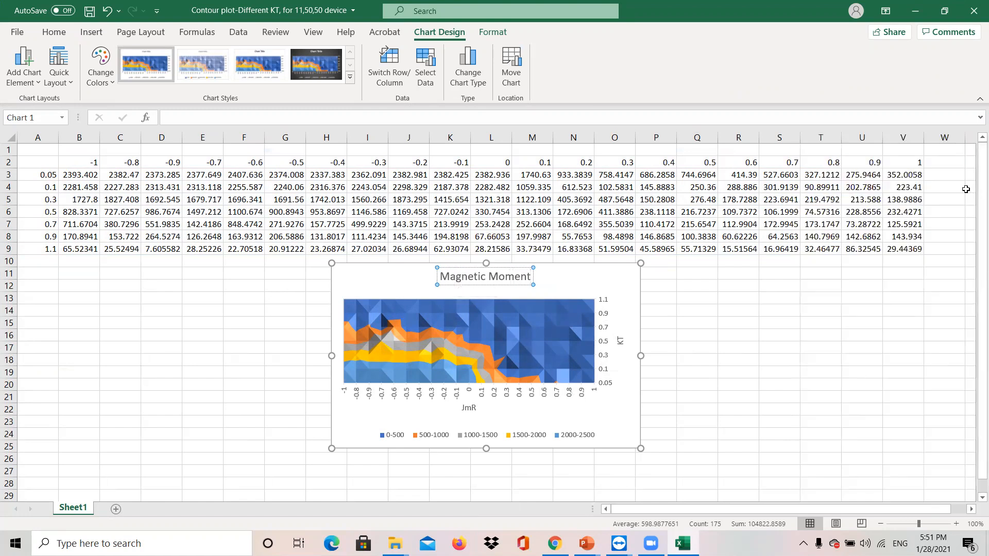
- Change the Magnetic Moment chart's type from Contour to 3-D Surface
left_click_drag(601, 279, 600, 277)
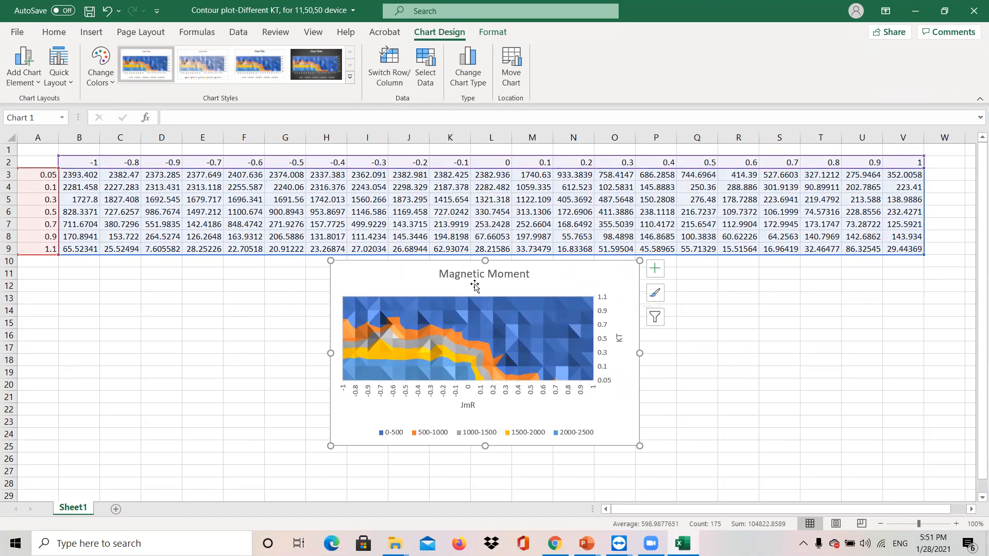
left_click(91, 31)
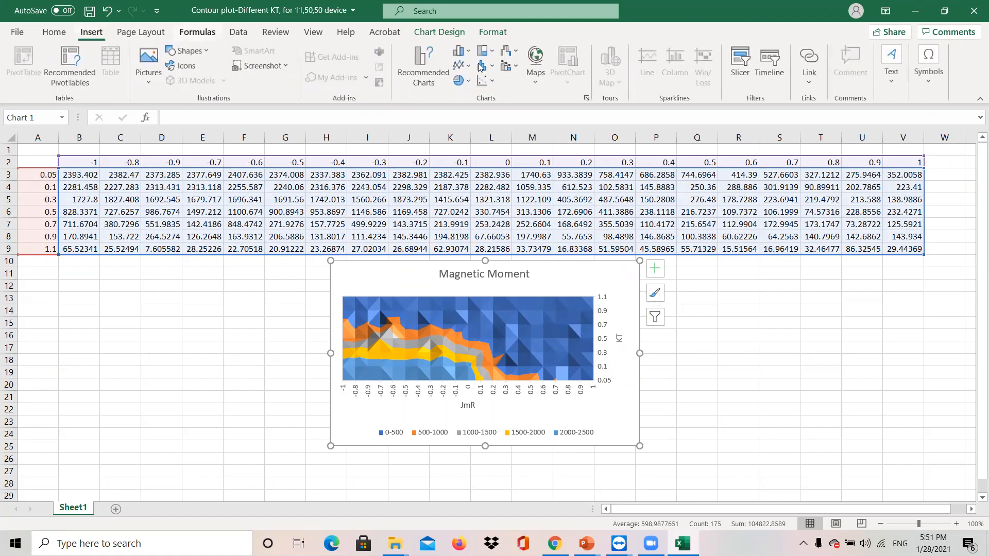
left_click(424, 66)
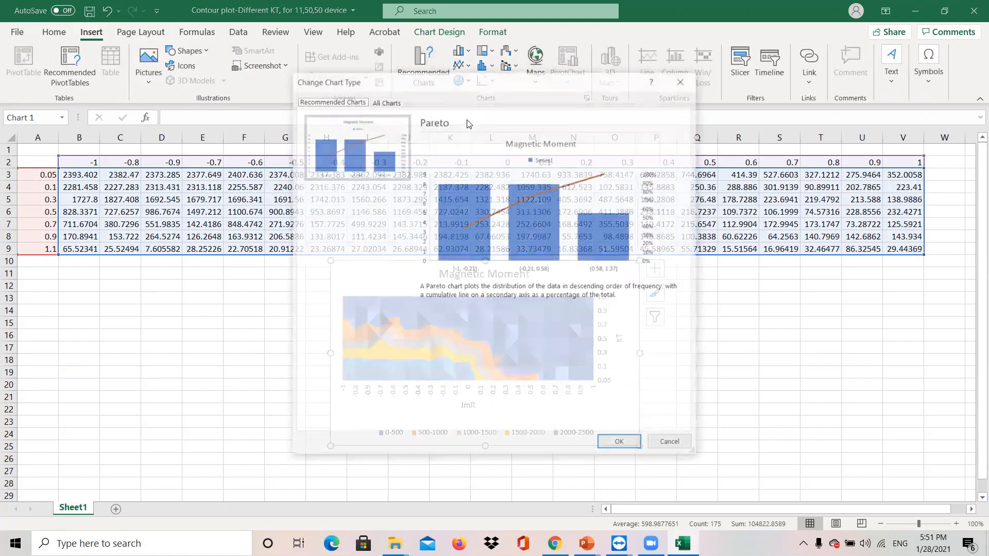
left_click(400, 104)
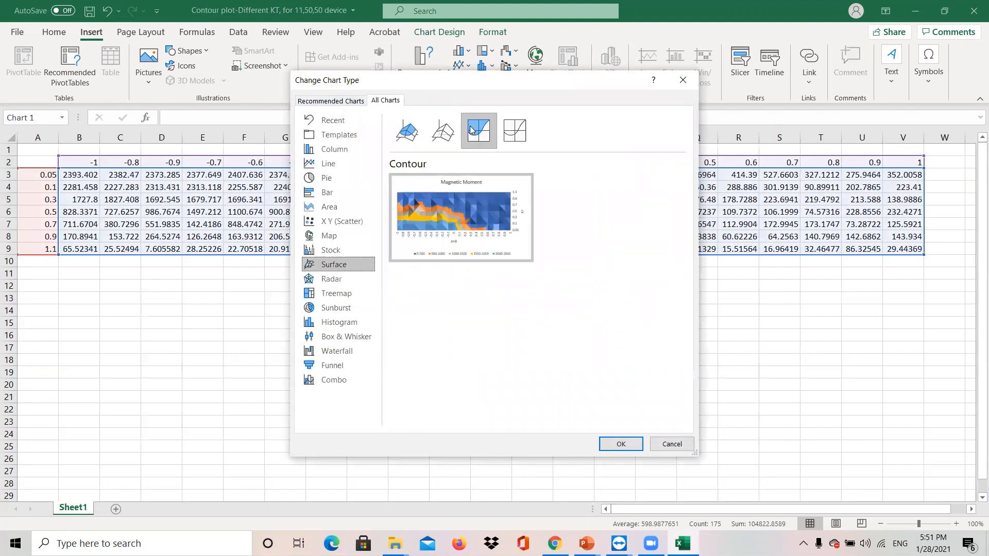
left_click(415, 138)
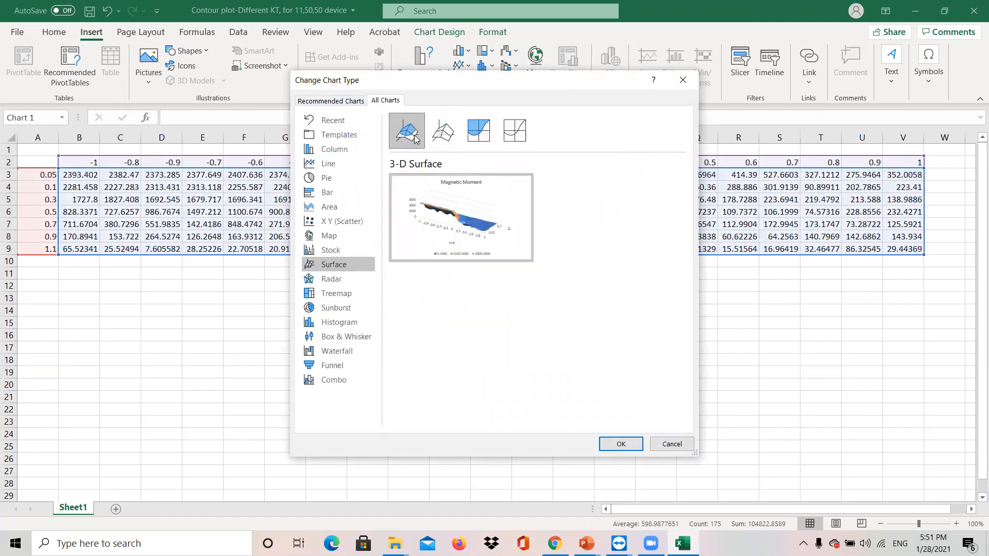